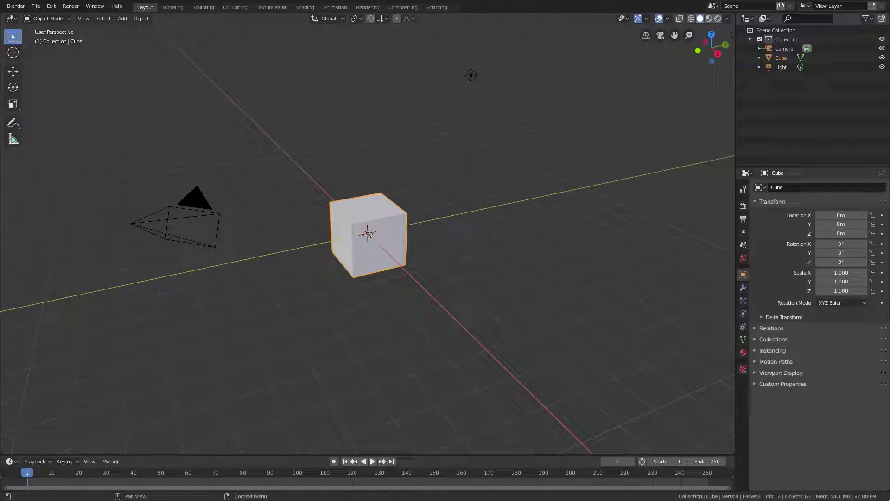
Step: Delete the default cube, clear the camera's location and rotation, and rotate it 90° on X
key("Delete")
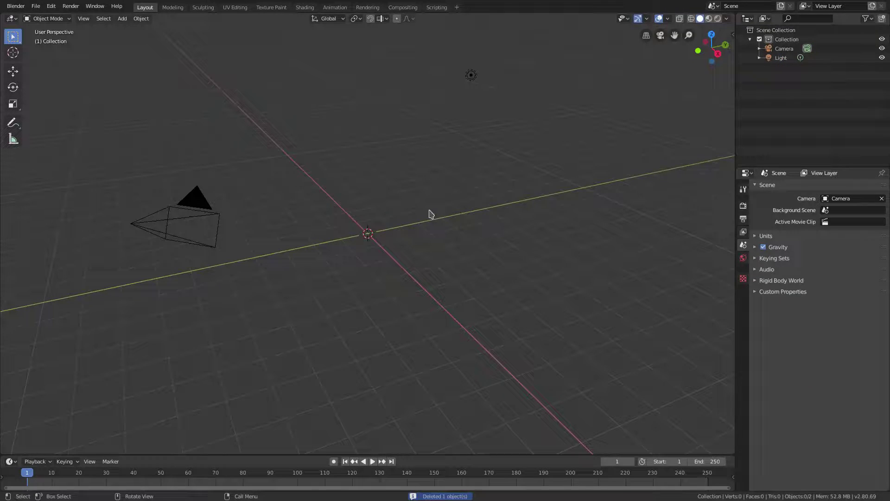
left_click(196, 203)
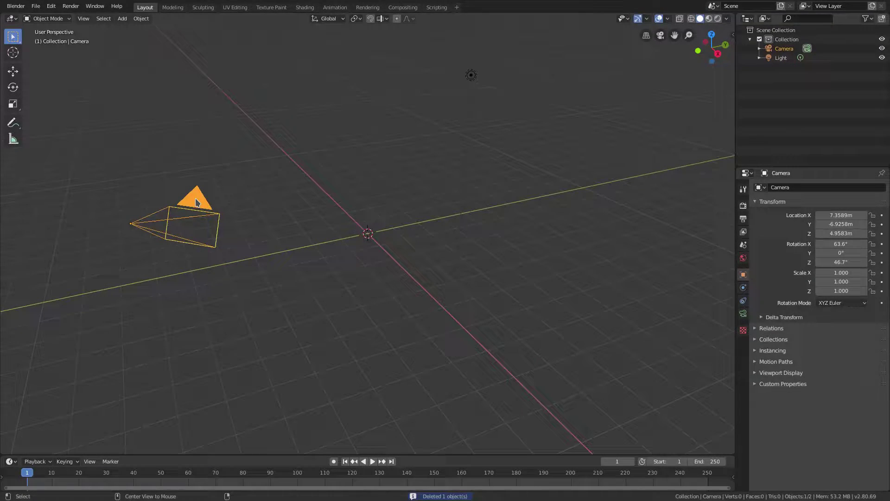
key("alt+g")
key("alt+r")
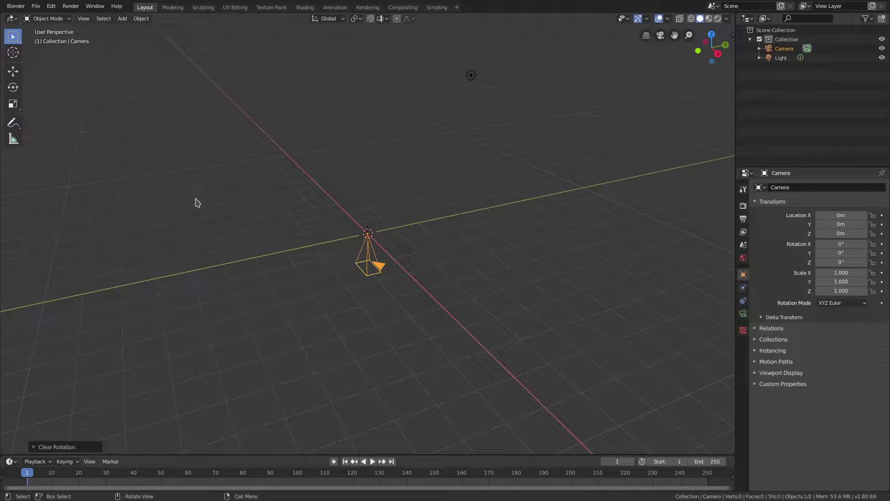
middle_click_drag(197, 202, 541, 196)
type("rx")
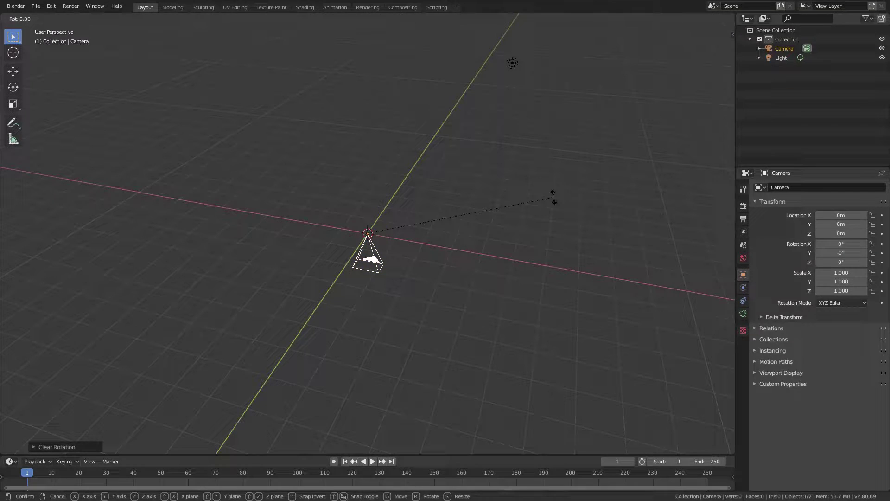
type("90")
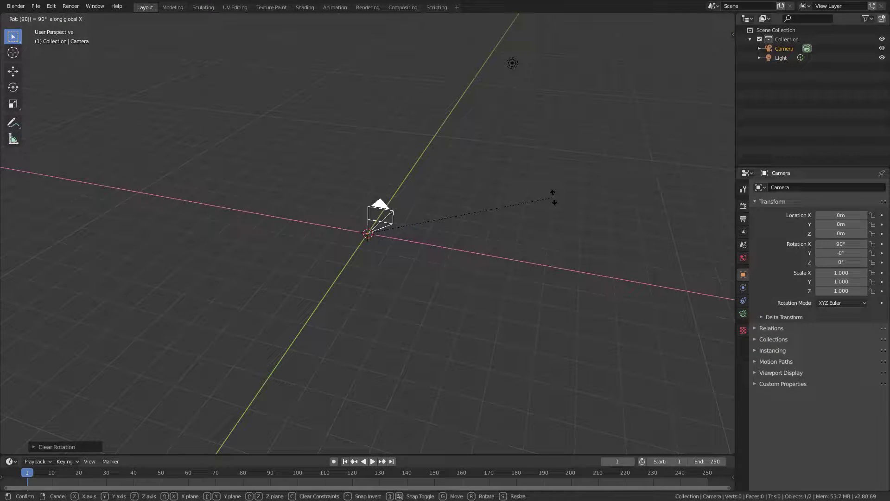
key("Return")
Step: Move the camera back along the Y axis to about 20 m from the origin
middle_click_drag(684, 224, 626, 223)
key("g")
key("y")
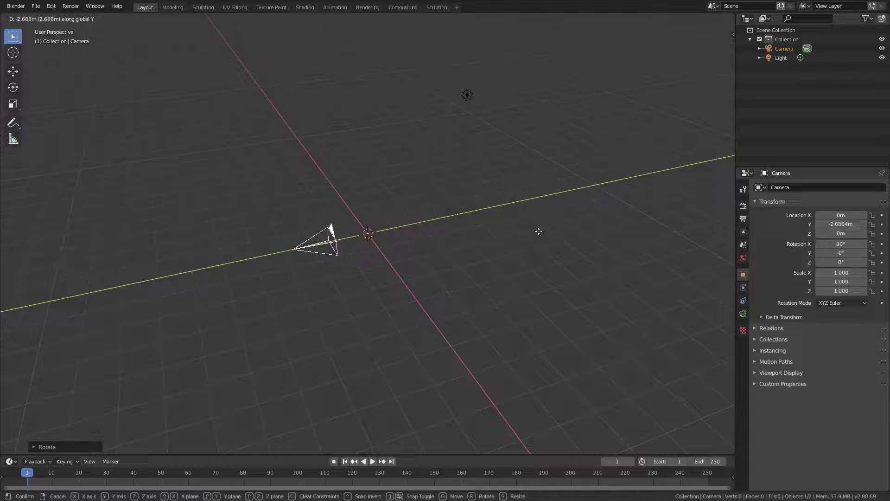
left_click(319, 238)
scroll(420, 244, "down", 5)
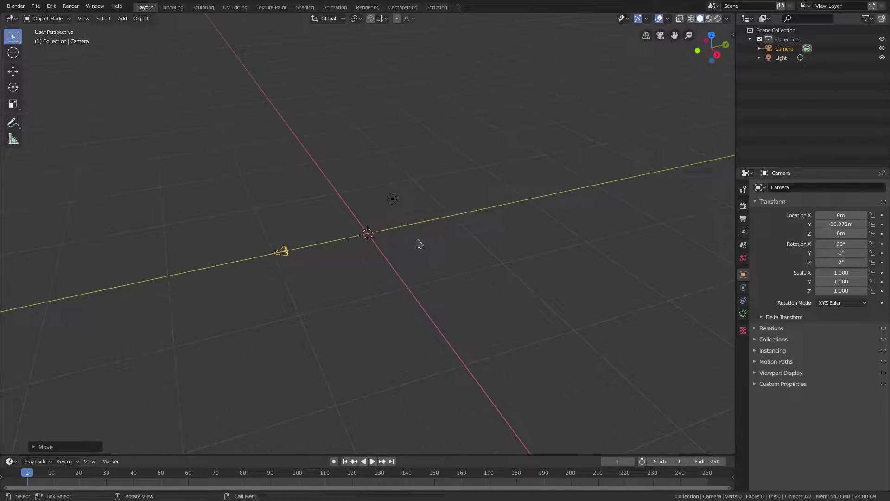
scroll(549, 242, "down", 1)
key("g")
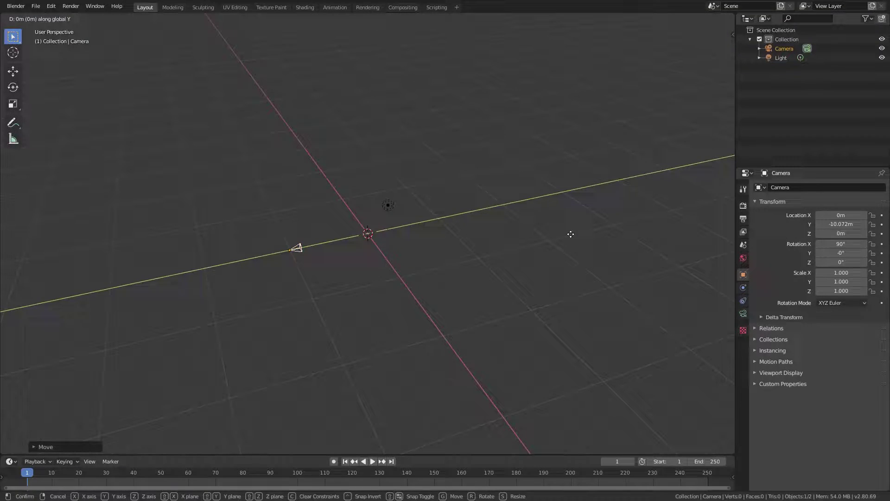
key("y")
left_click(481, 252)
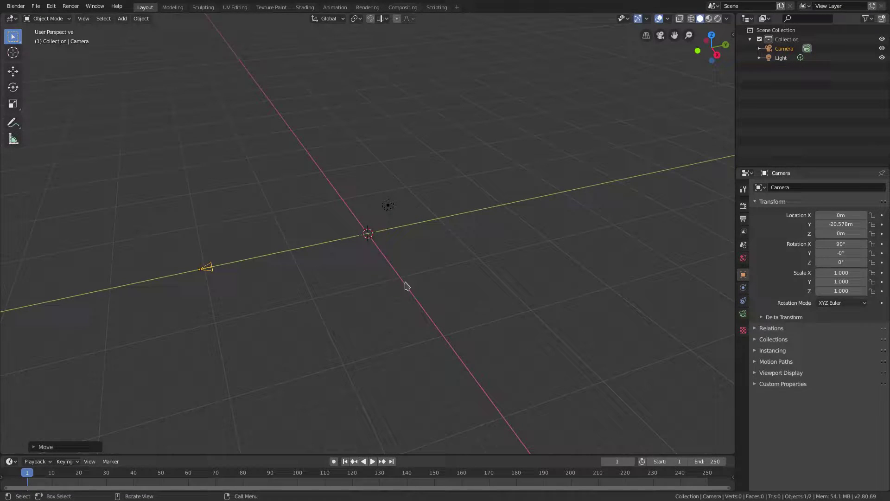
Step: Push the camera further back along Y to roughly 45 m from the origin
key("g")
key("y")
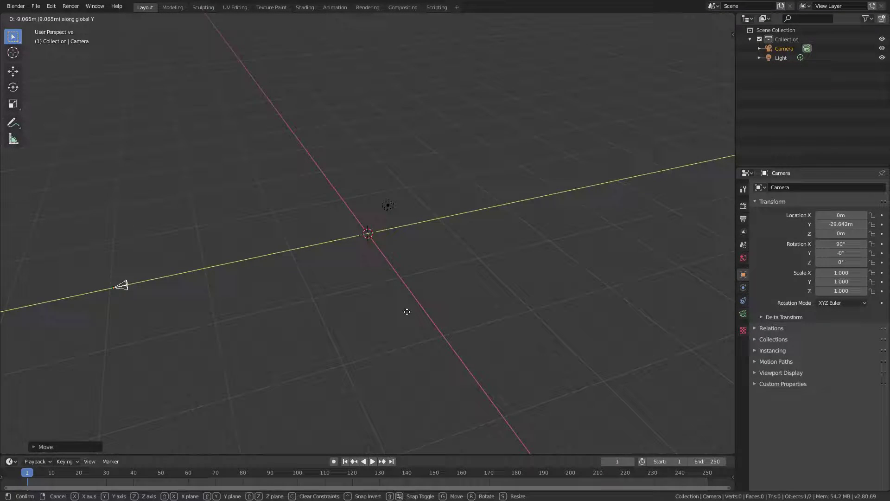
left_click(380, 304)
scroll(384, 300, "down", 4)
middle_click_drag(383, 300, 436, 286, "shift")
scroll(436, 286, "up", 4)
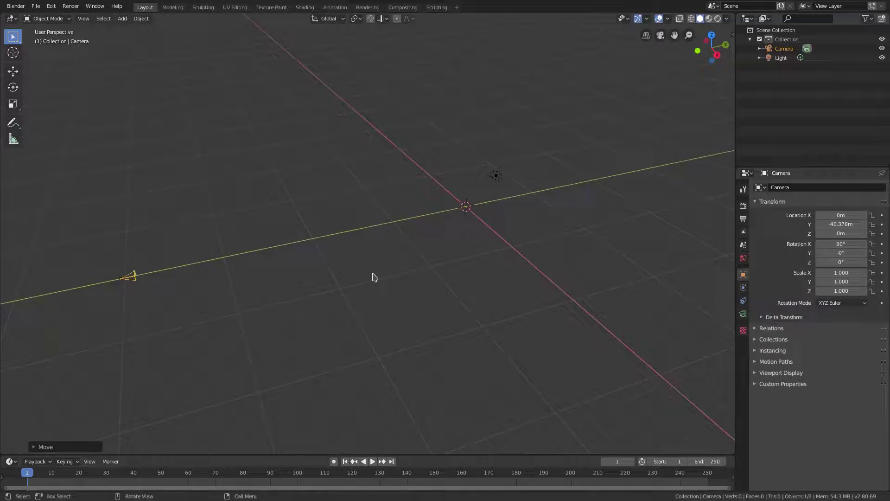
middle_click_drag(372, 276, 592, 247, "shift")
key("g")
key("y")
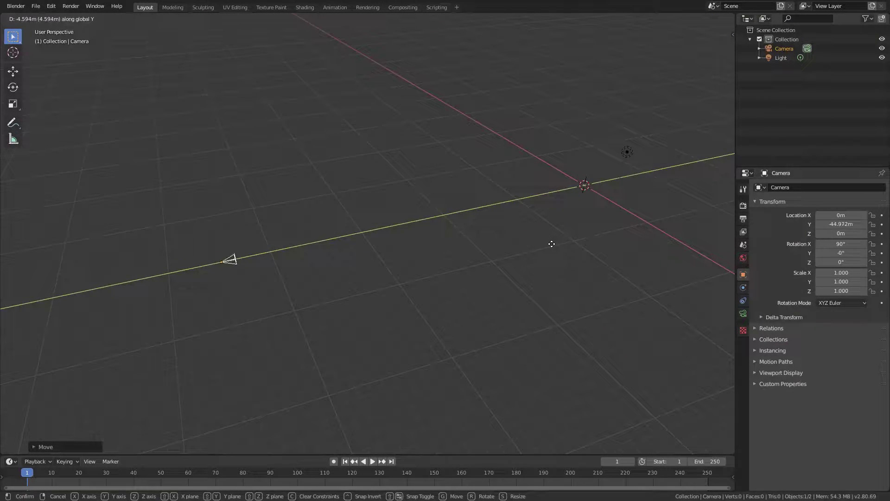
left_click(547, 246)
Step: Delete the light and look through the camera view
left_click(629, 158)
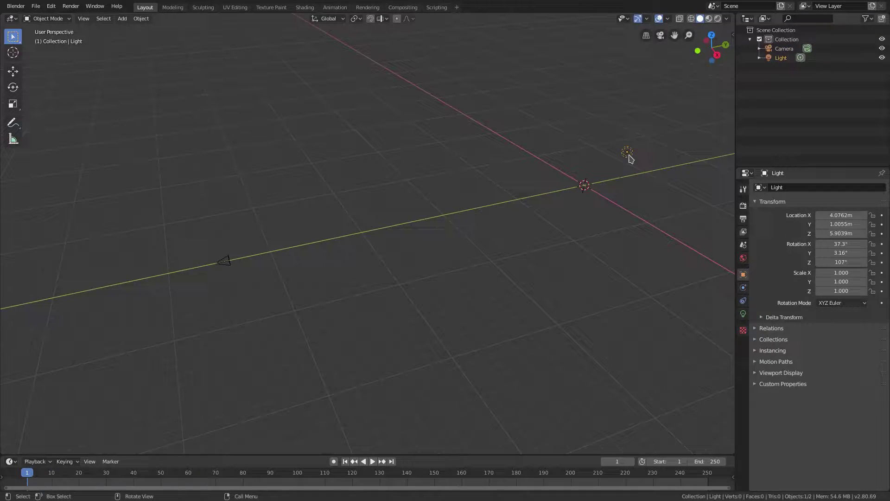
key("Delete")
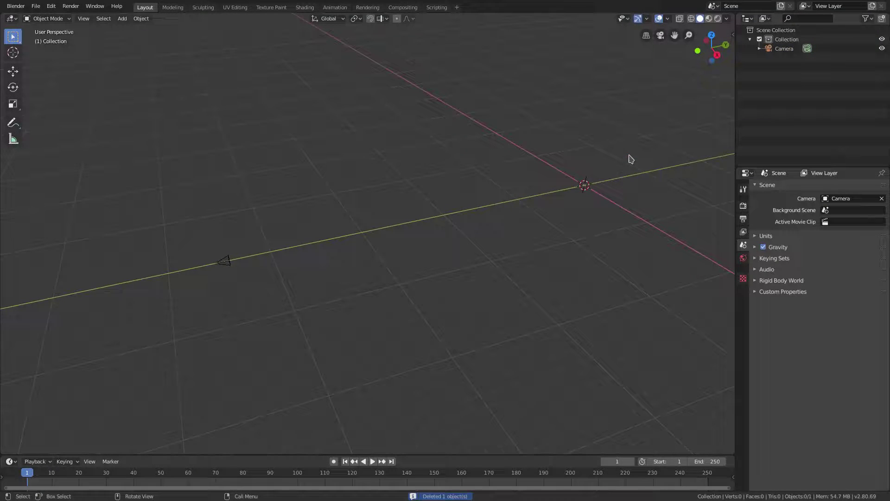
middle_click_drag(411, 259, 428, 249)
key("KP_0")
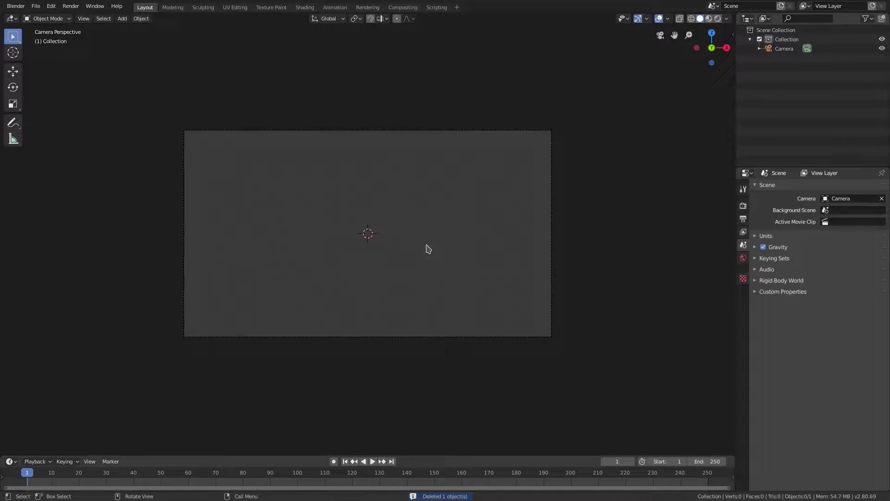
Step: Add a plane at the origin, rotate it 90° on X and scale it to 10.420
key("shift+a")
mouse_move(389, 176)
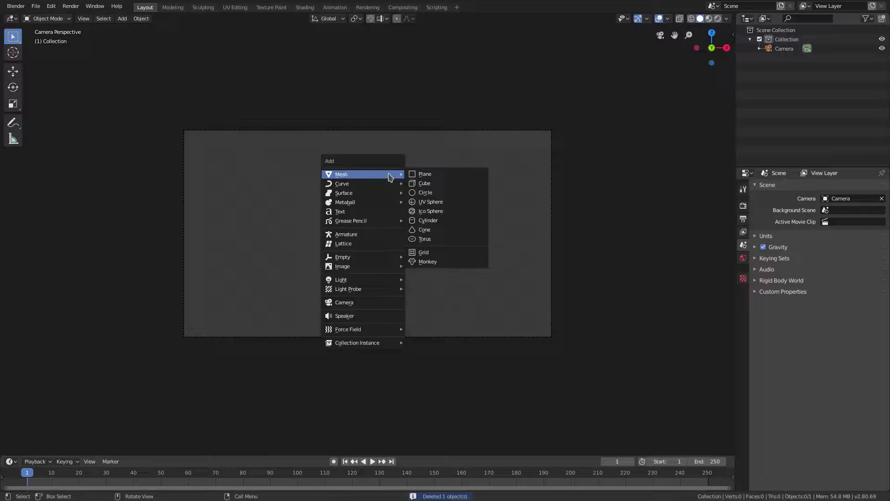
left_click(429, 177)
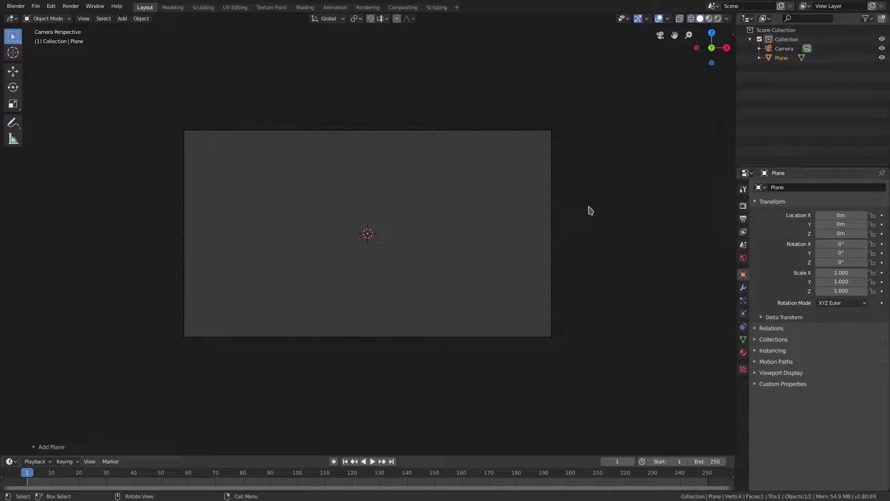
type("rx")
type("90")
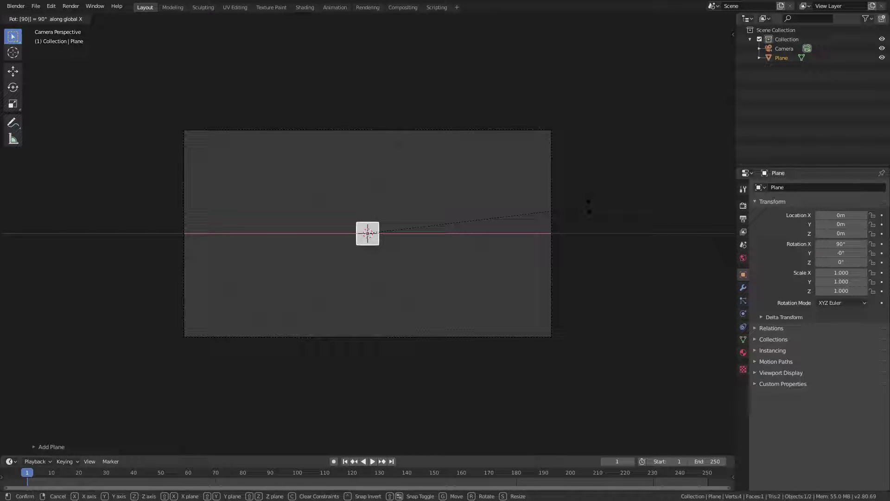
key("Return")
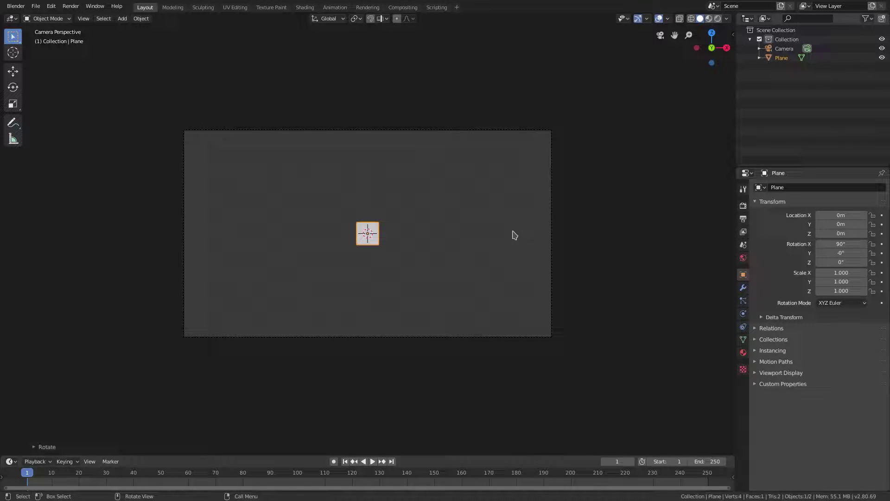
key("s")
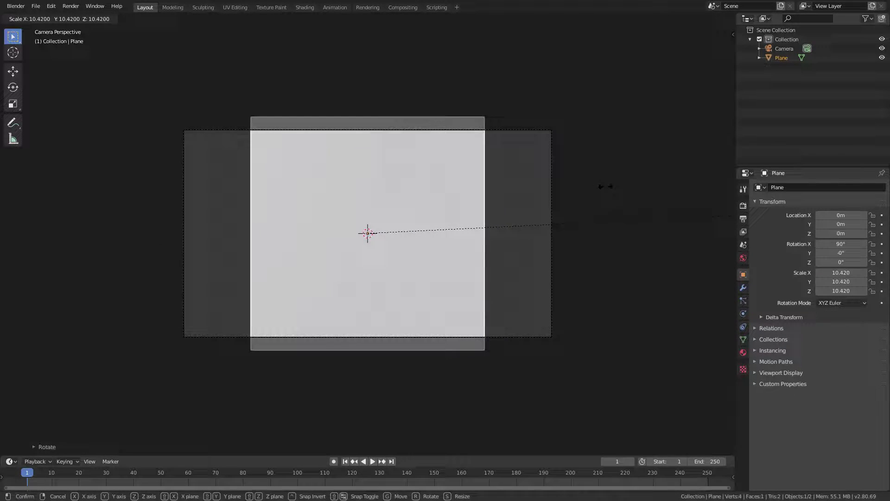
left_click(602, 187)
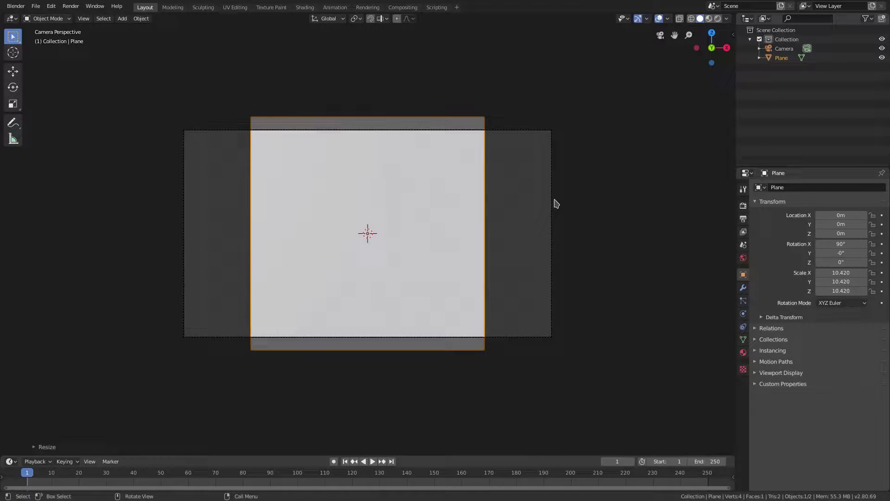
middle_click_drag(552, 199, 532, 211)
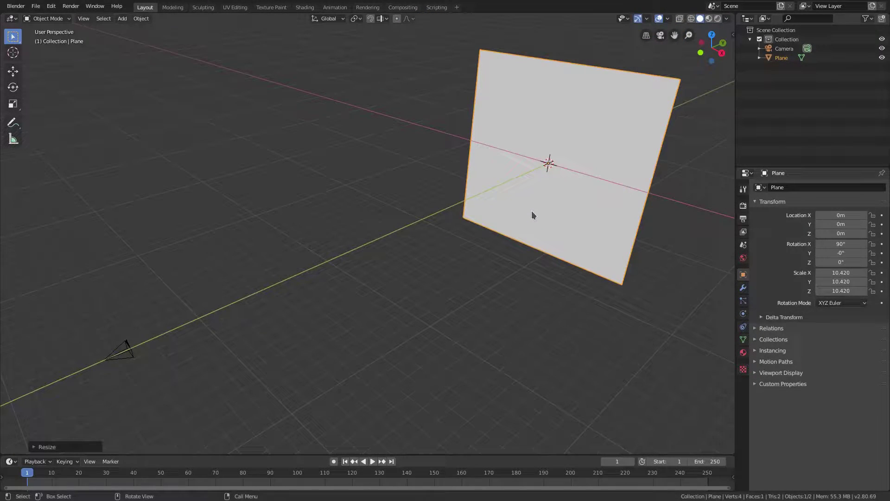
Step: Add a second plane and move it along Y to about 7.89 m
key("shift+a")
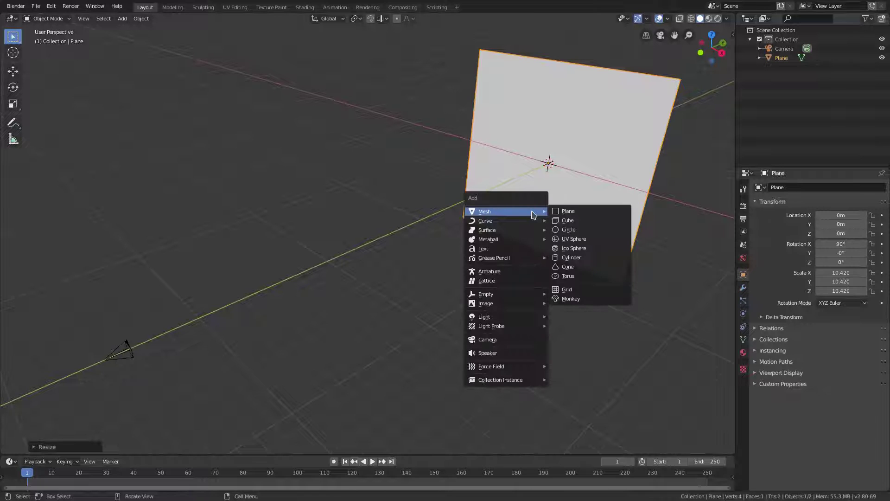
left_click(602, 212)
key("g")
key("y")
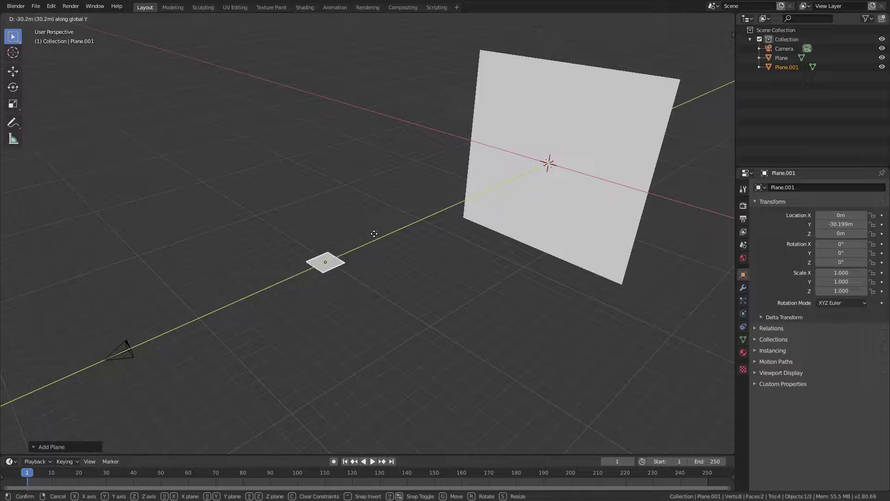
left_click(663, 153)
middle_click_drag(663, 153, 340, 213)
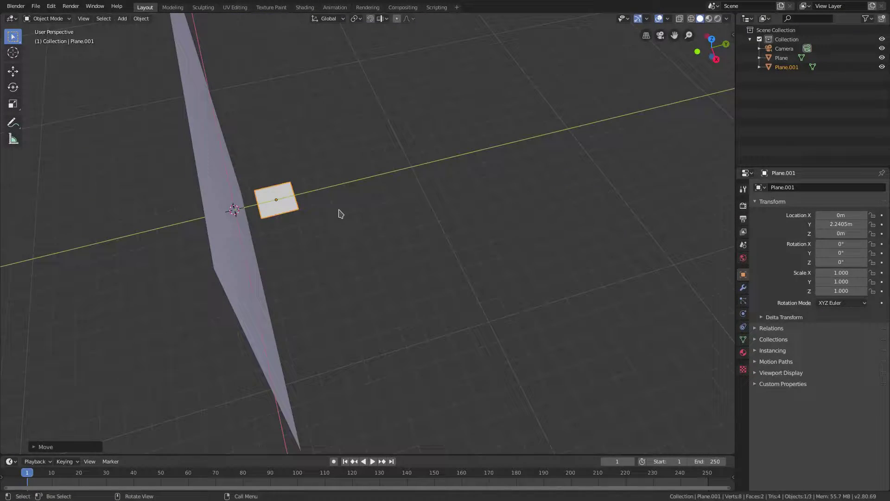
key("g")
key("y")
left_click(413, 185)
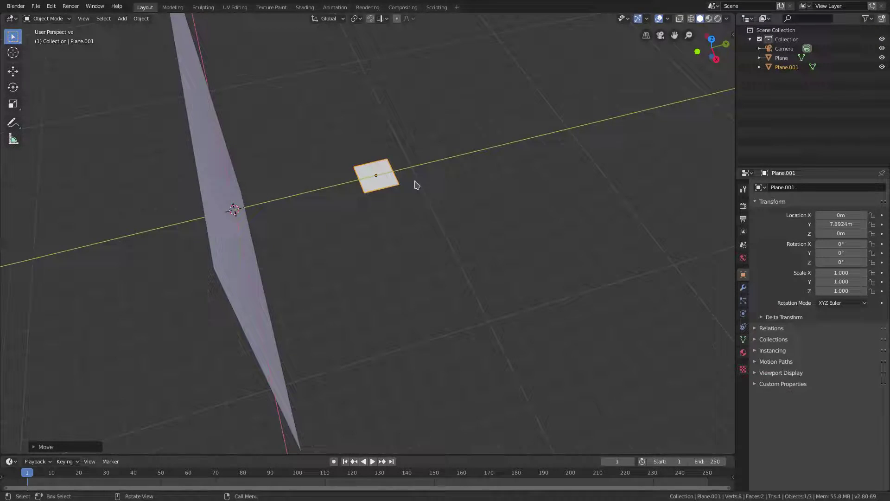
scroll(413, 177, "up", 3)
middle_click_drag(412, 168, 537, 264)
Step: Squash the second plane on X to 0.020 into a thin strip and frame it in view
key("s")
key("x")
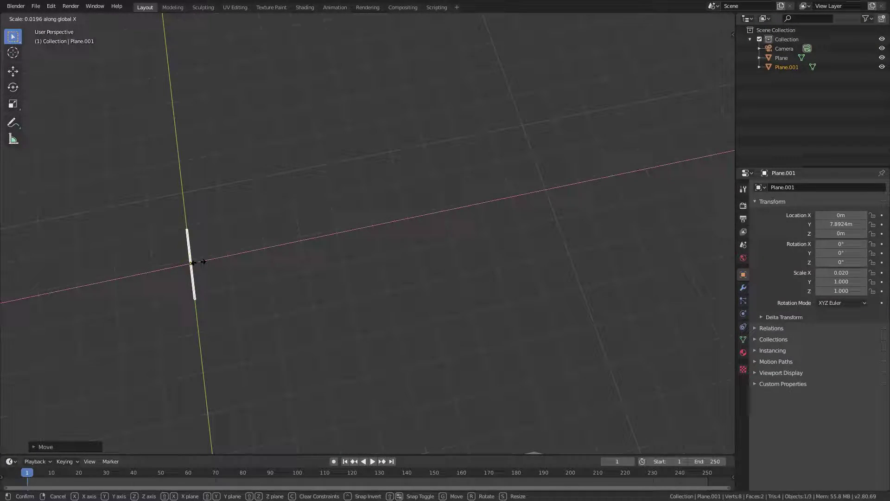
left_click(201, 263)
middle_click_drag(202, 267, 352, 248, "shift")
key("KP_Decimal")
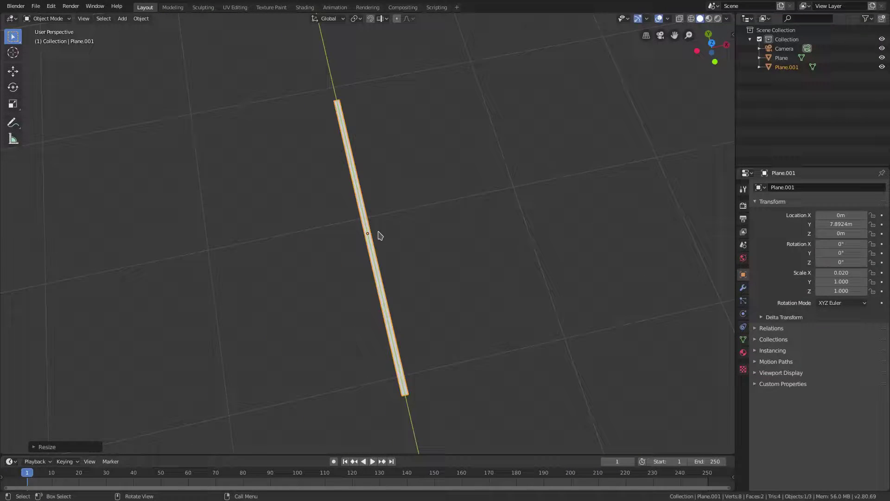
scroll(399, 239, "down", 3)
middle_click_drag(406, 241, 382, 205)
scroll(391, 223, "up", 3)
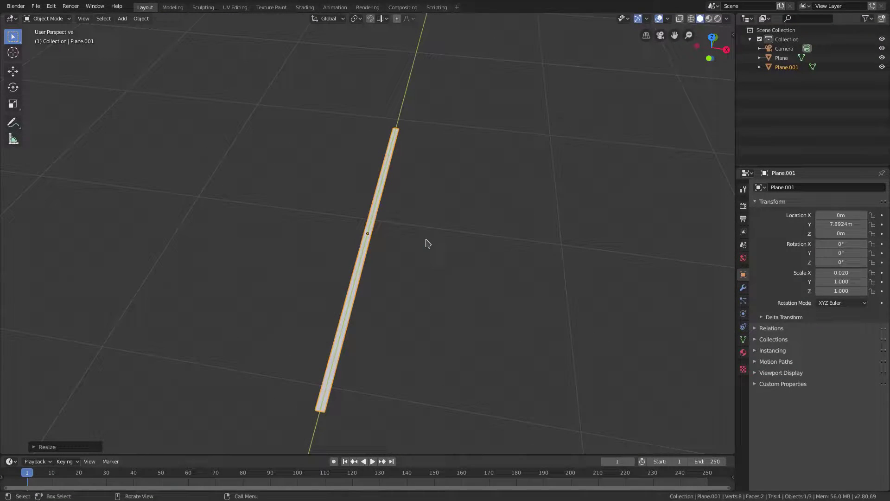
middle_click_drag(428, 244, 441, 194)
Step: Add a lengthwise loop cut to the strip and stretch its centre edge on Y into pointed tips
key("Tab")
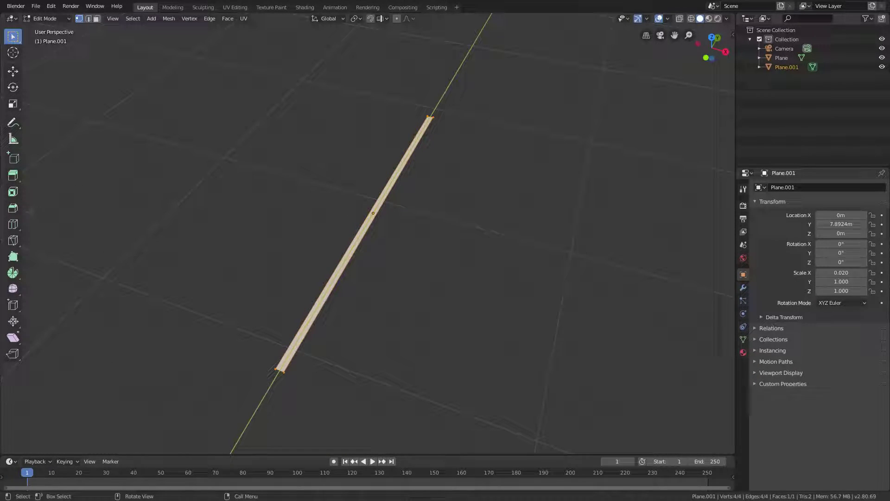
left_click(14, 225)
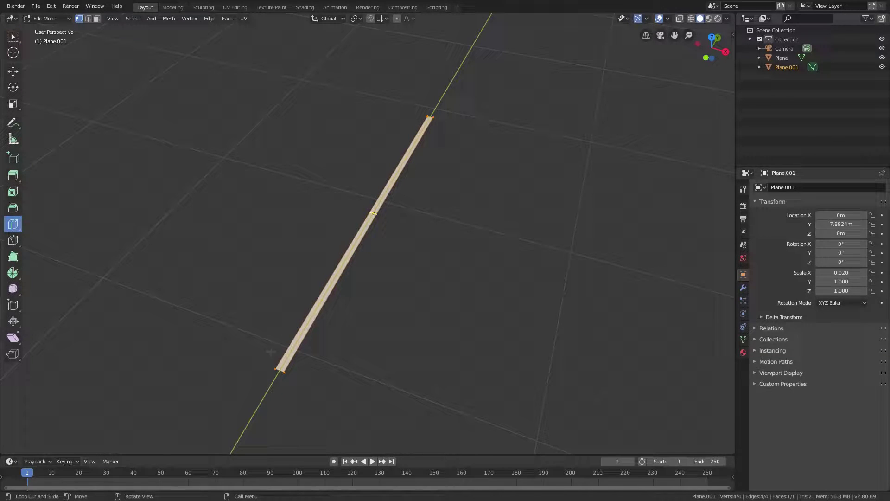
left_click(374, 213)
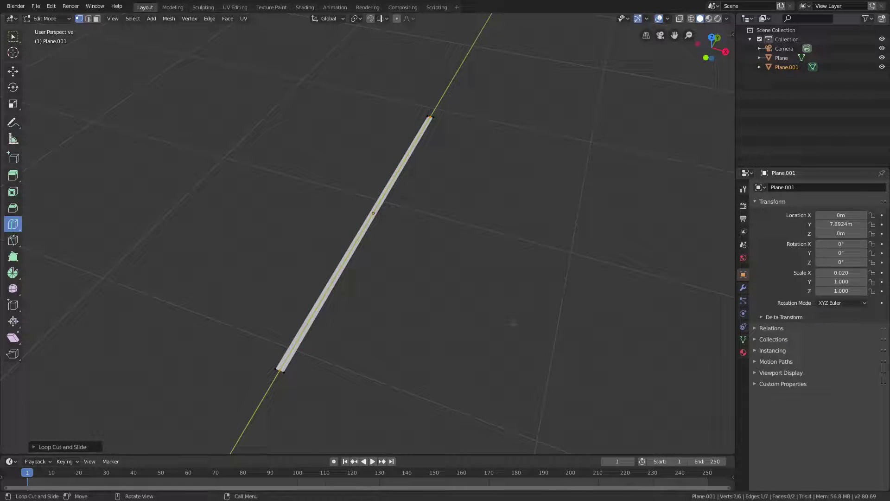
key("s")
key("y")
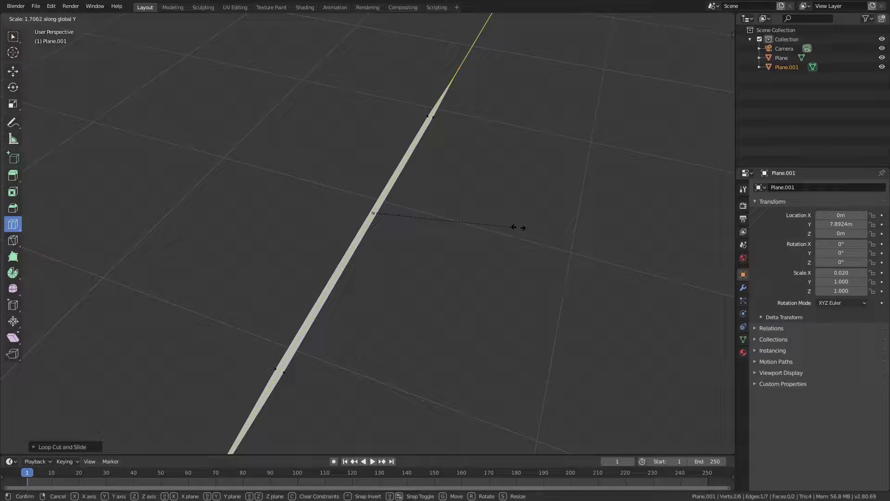
left_click(509, 233)
key("Tab")
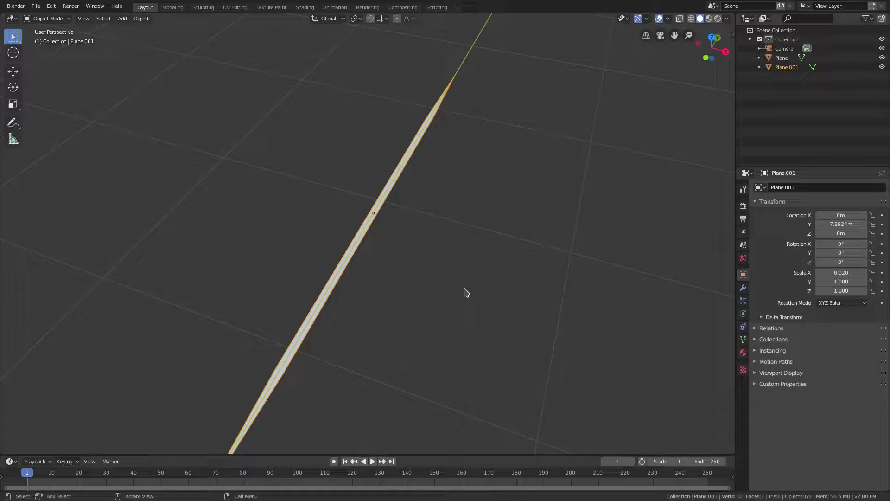
middle_click_drag(466, 291, 494, 249)
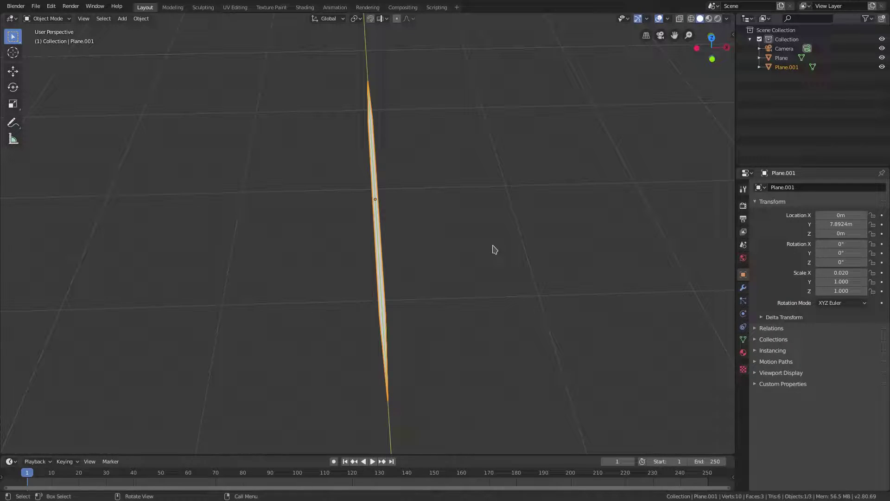
Step: Link the existing Material to the strip and switch its surface shader to Emission
left_click(743, 352)
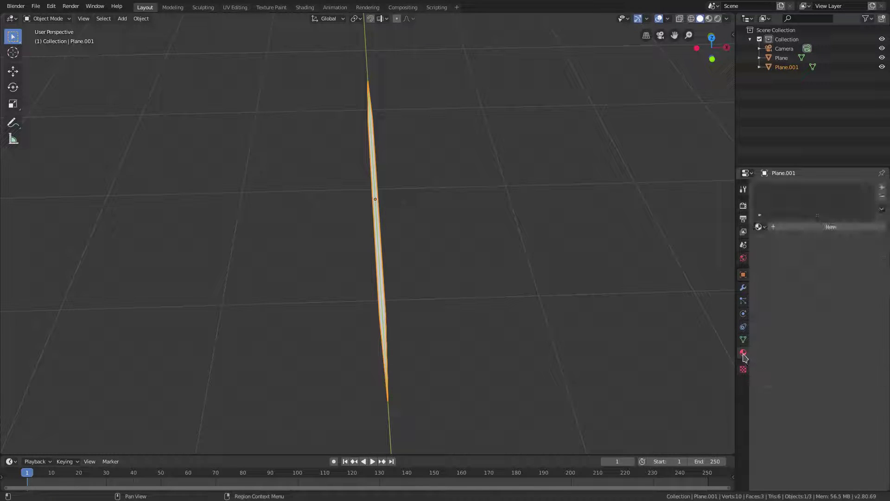
left_click(759, 227)
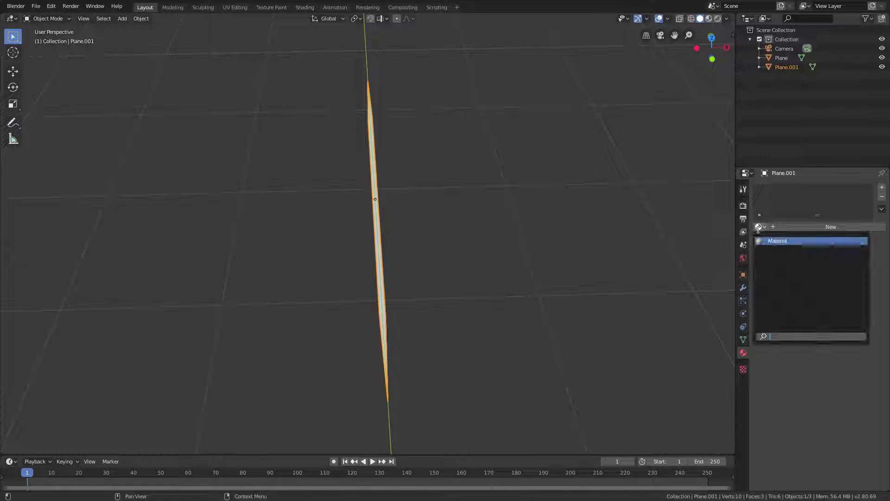
left_click(779, 241)
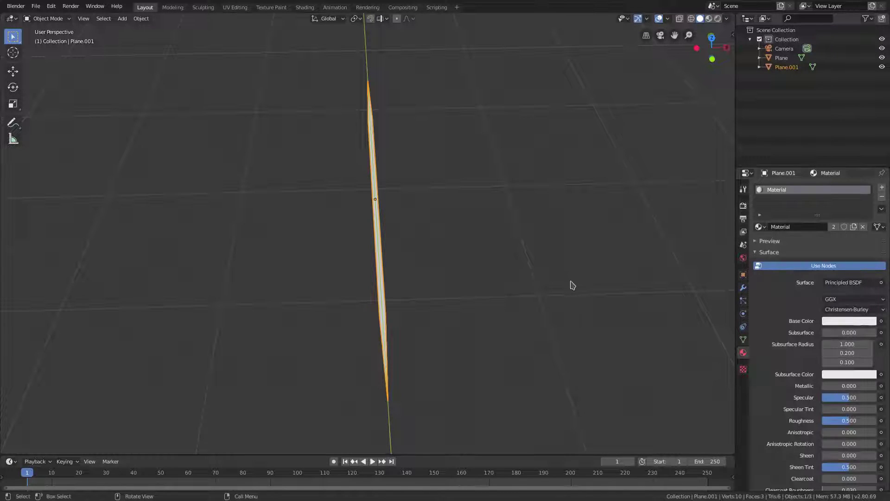
left_click(853, 283)
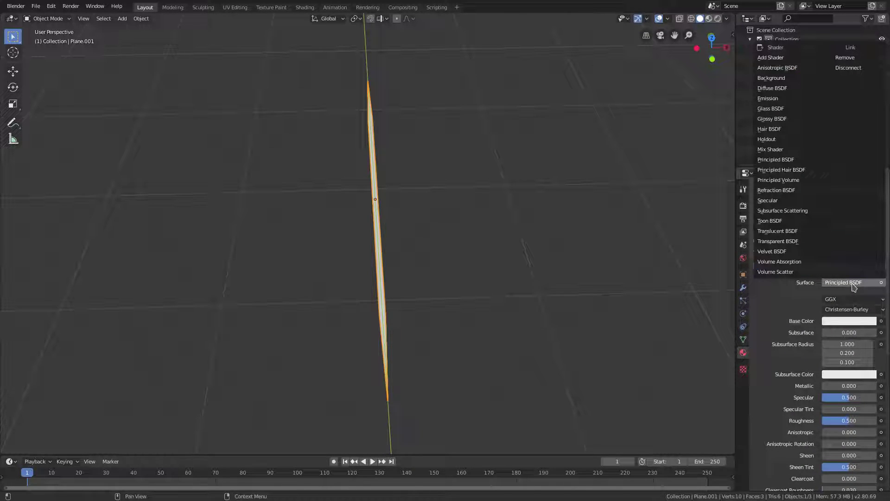
left_click(781, 104)
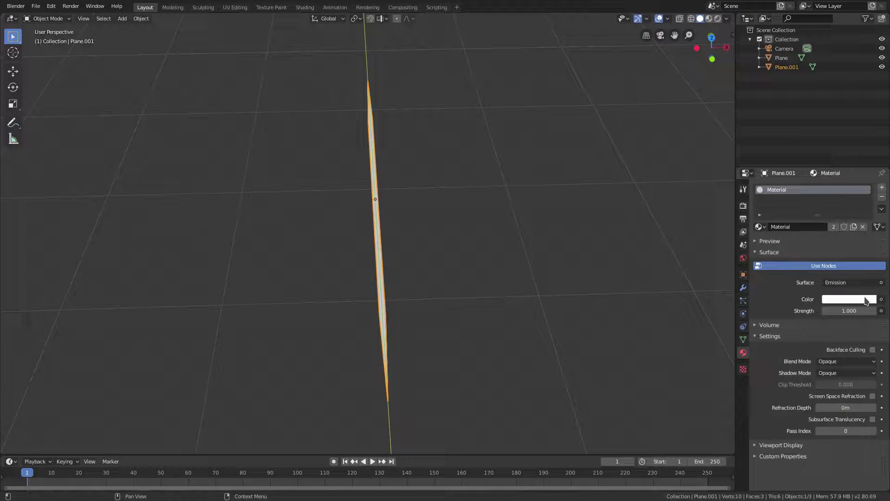
Step: Duplicate the strip to the right along X and give the copy its own material named 'light blue'
key("shift+d")
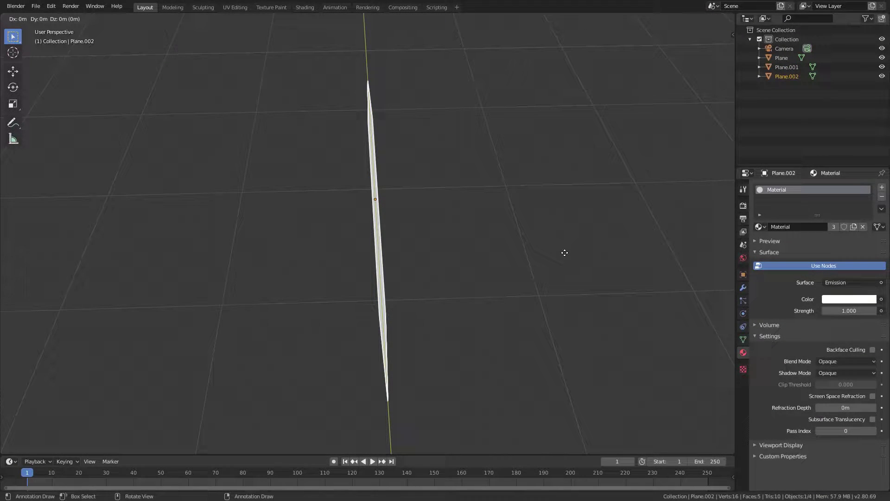
key("x")
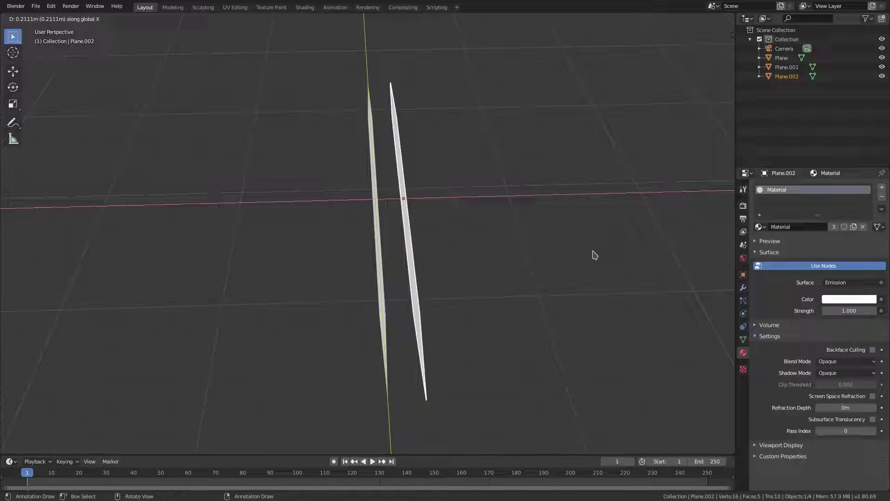
left_click(592, 254)
middle_click_drag(575, 274, 564, 274)
left_click(834, 227)
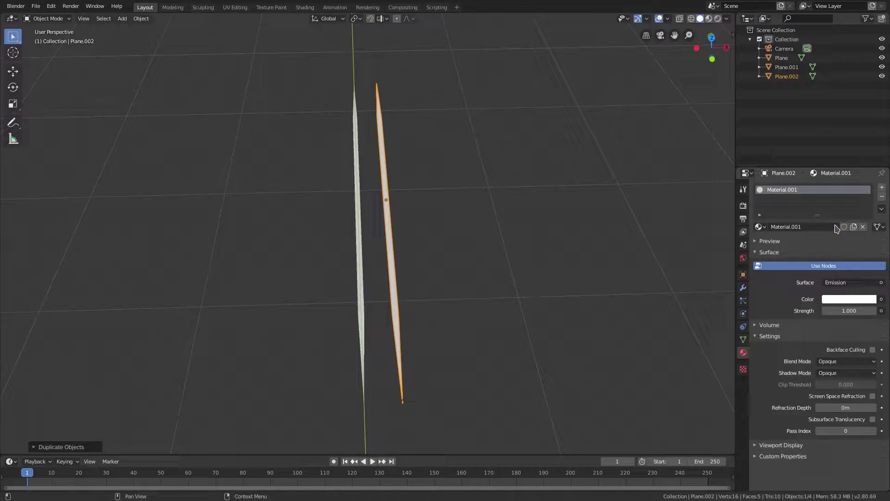
left_click(802, 227)
type("light bu")
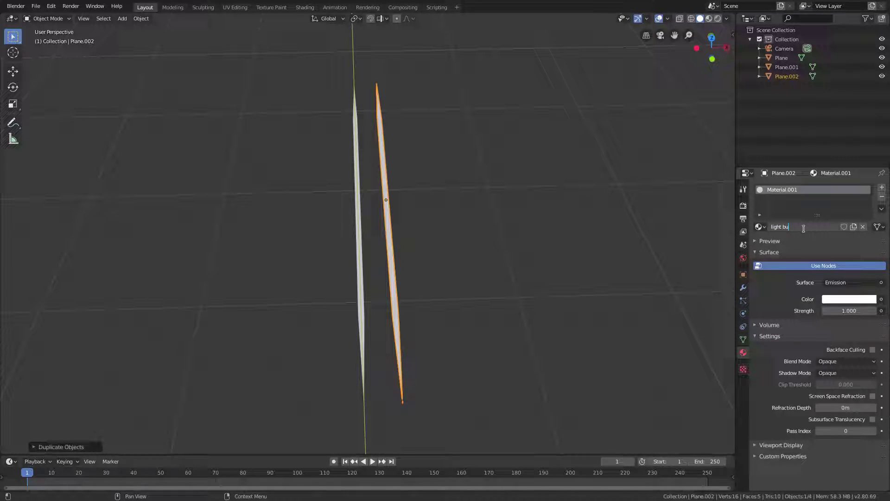
key("Return")
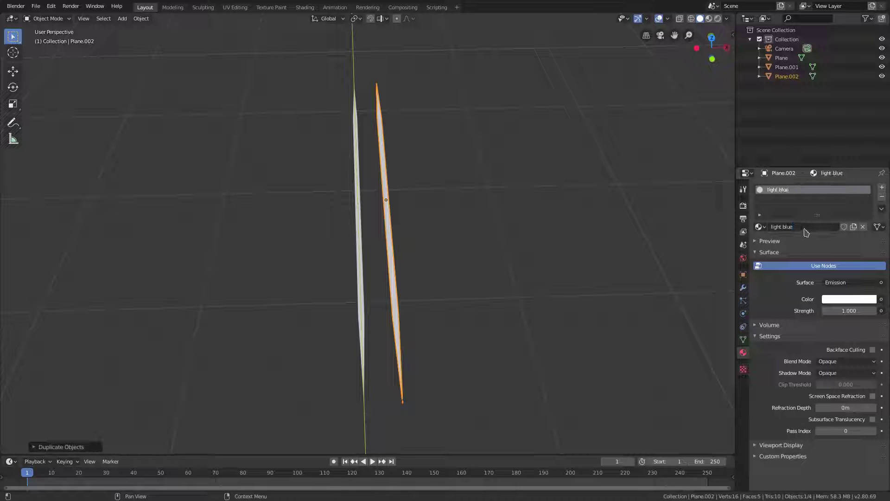
Step: Rename the left strip's material 'white' and tint the right strip's emission colour light blue
left_click(360, 213)
double_click(790, 227)
type("white")
key("Return")
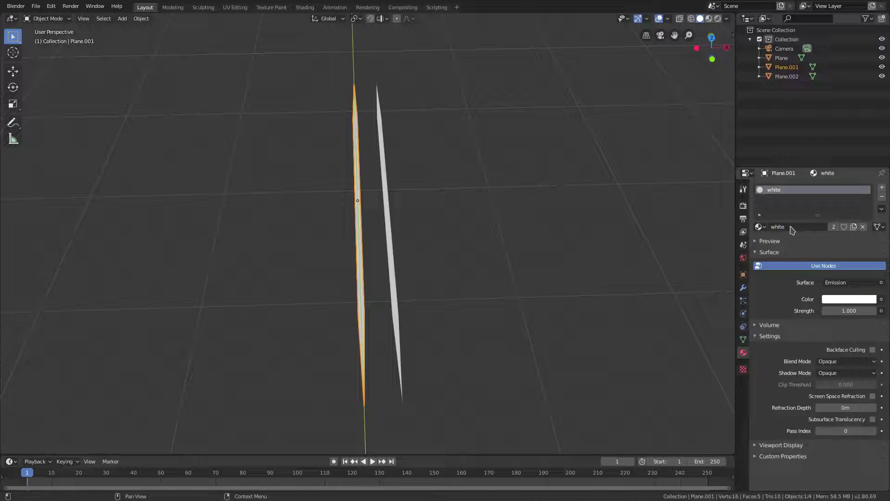
left_click(389, 196)
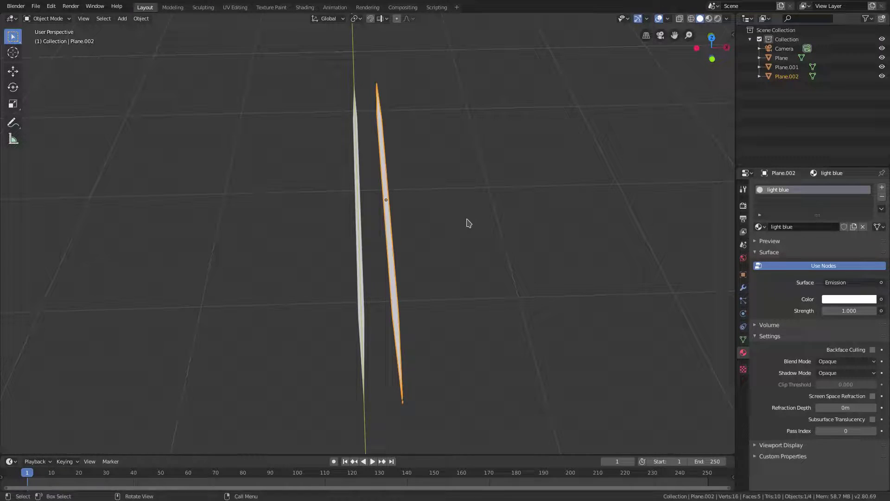
left_click(837, 298)
left_click_drag(837, 191, 834, 187)
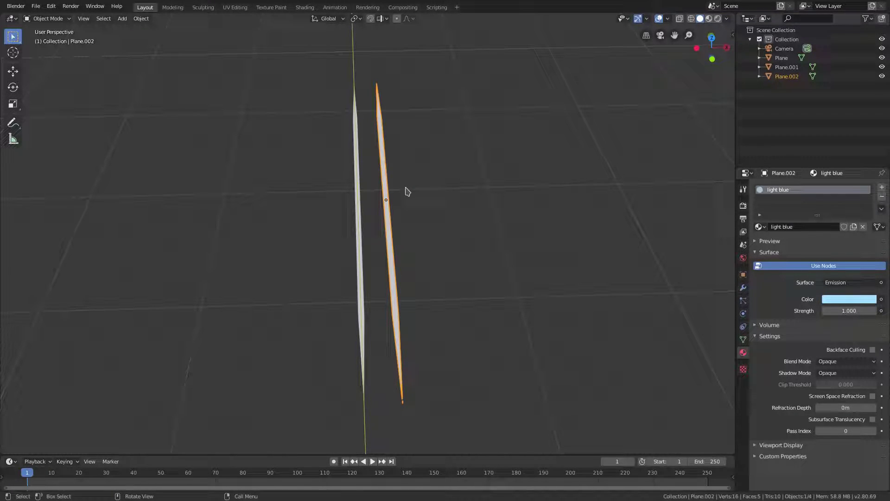
Step: Duplicate the light blue strip along X and give the third strip its own material named 'blue'
key("shift+d")
key("x")
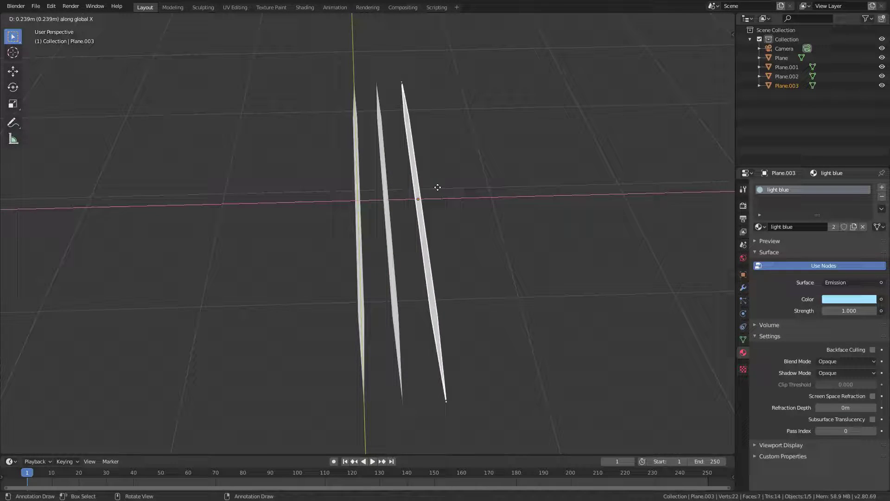
left_click(438, 187)
left_click(834, 227)
left_click(809, 227)
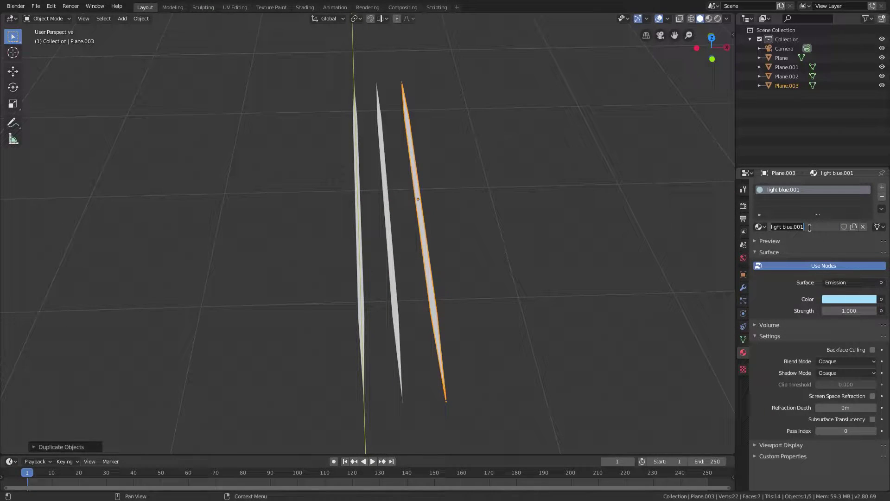
left_click(810, 228)
key("BackSpace")
key("BackSpace")
key("BackSpace")
key("BackSpace")
key("BackSpace")
key("BackSpace")
key("BackSpace")
key("BackSpace")
key("BackSpace")
key("BackSpace")
key("BackSpace")
key("BackSpace")
type("blue")
key("Return")
Step: Set the third strip's emission colour to a saturated blue and switch the viewport to Rendered shading
left_click(843, 300)
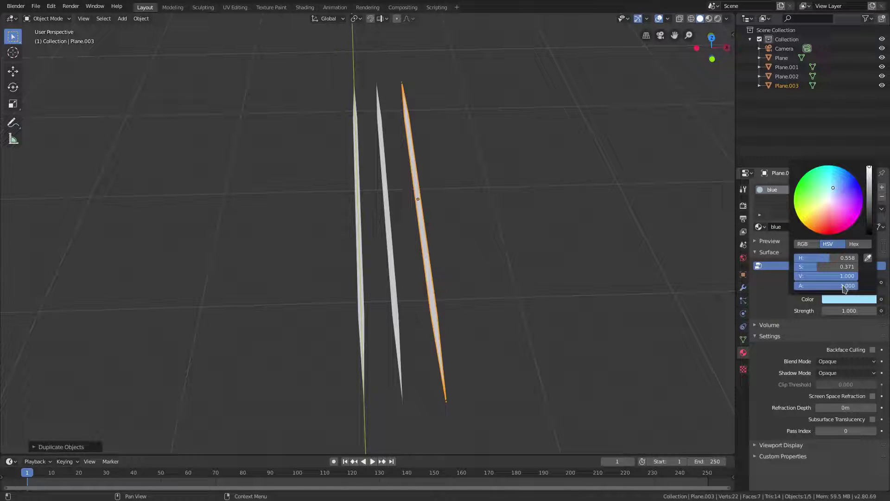
left_click_drag(848, 188, 847, 181)
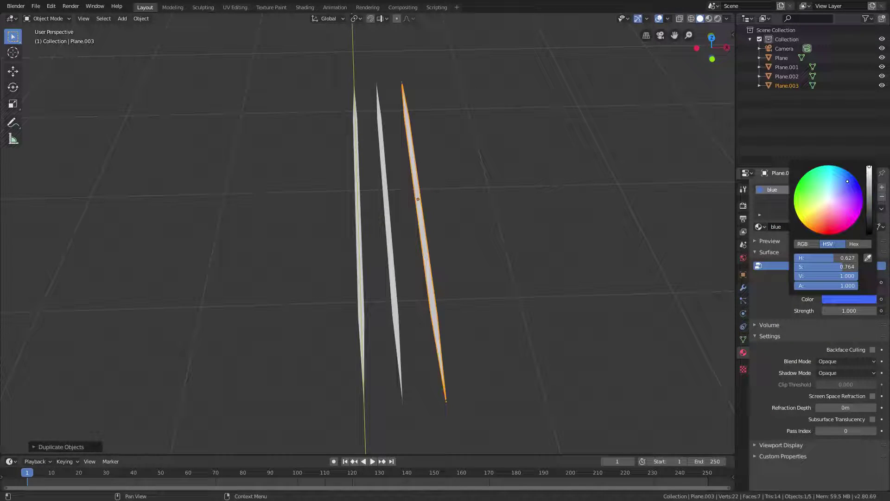
left_click_drag(852, 267, 853, 267)
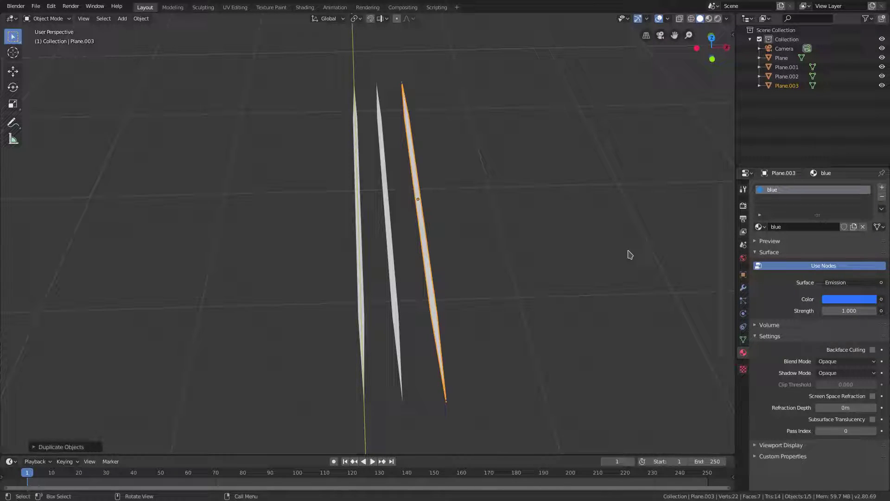
scroll(631, 274, "down", 2)
scroll(464, 271, "down", 2)
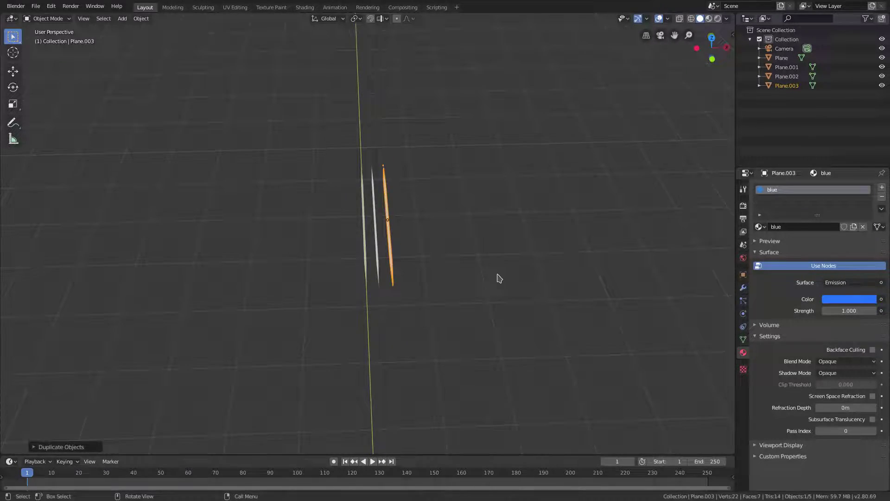
scroll(533, 278, "up", 2)
scroll(441, 236, "up", 1)
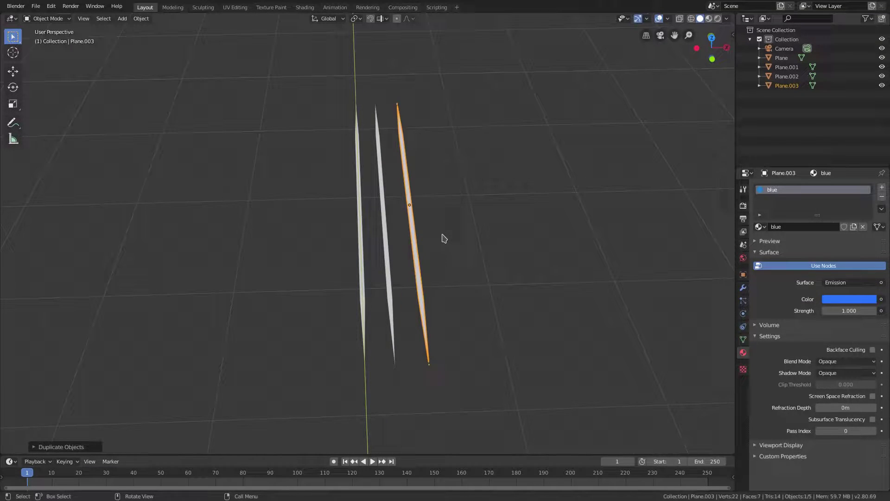
left_click(718, 19)
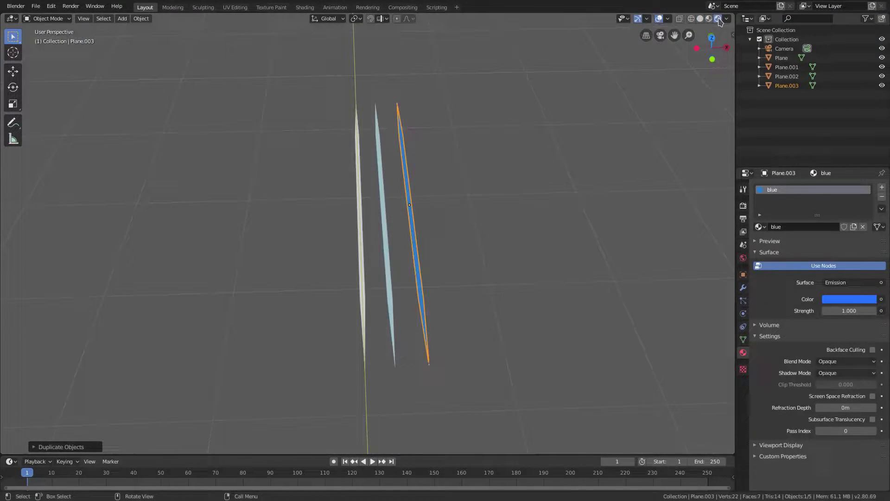
middle_click_drag(491, 214, 441, 274)
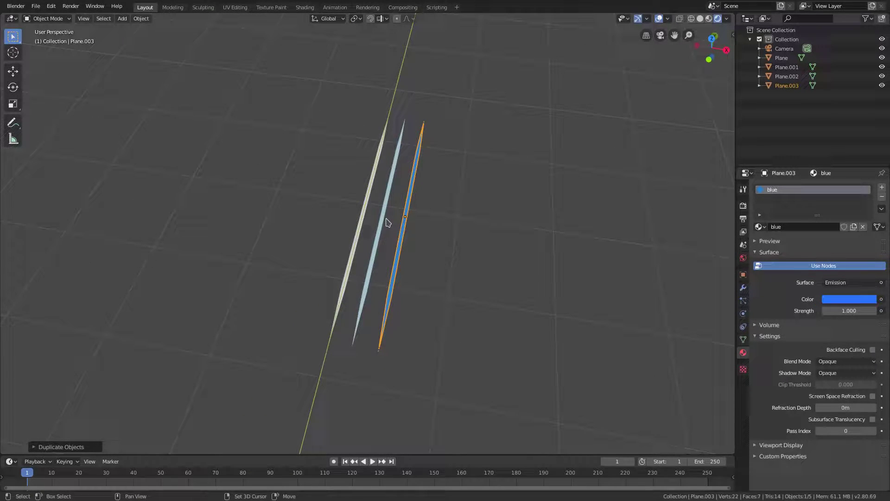
Step: Select the three streak strips and move them into a new collection named 'stars'
left_click(384, 222, "shift")
left_click(362, 219, "shift")
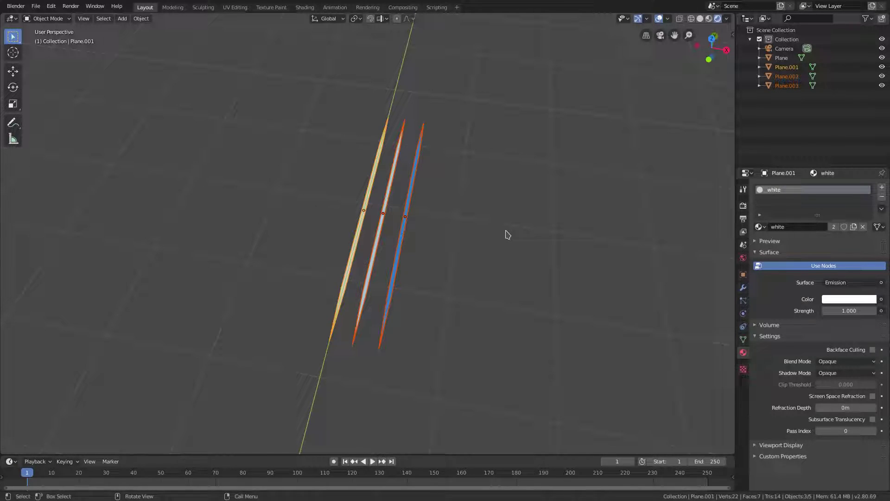
right_click(398, 190)
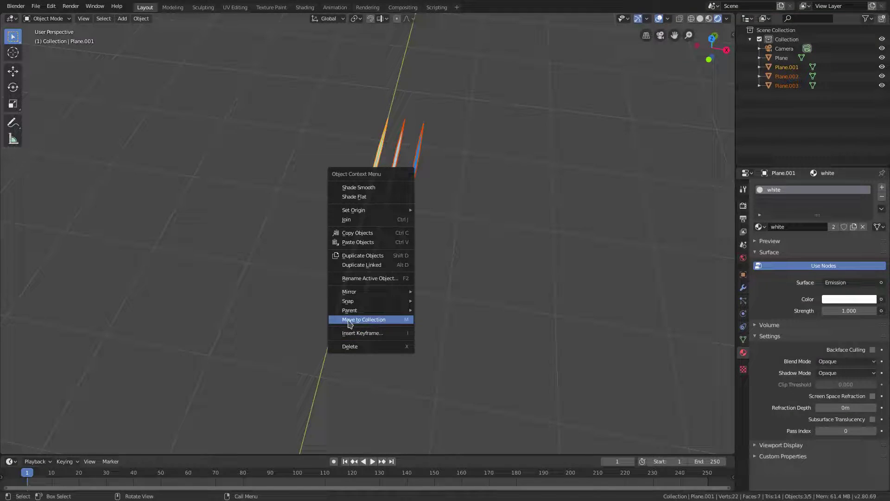
left_click(367, 322)
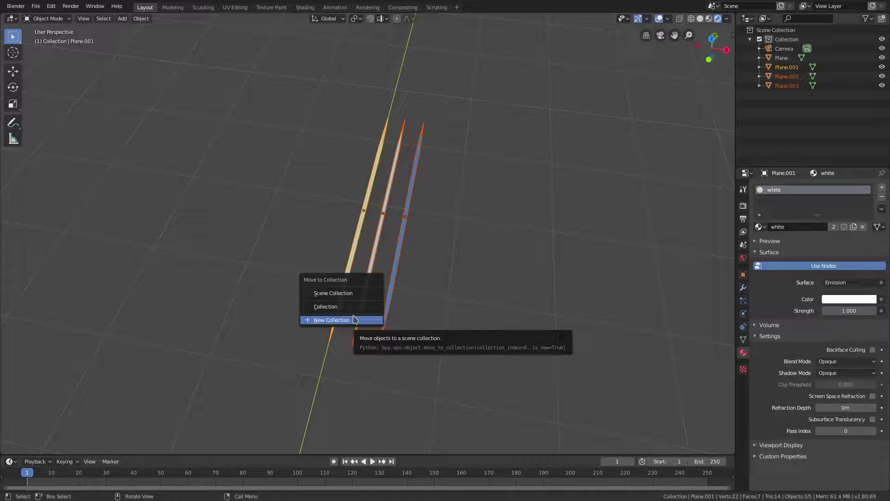
left_click(351, 320)
type("stars")
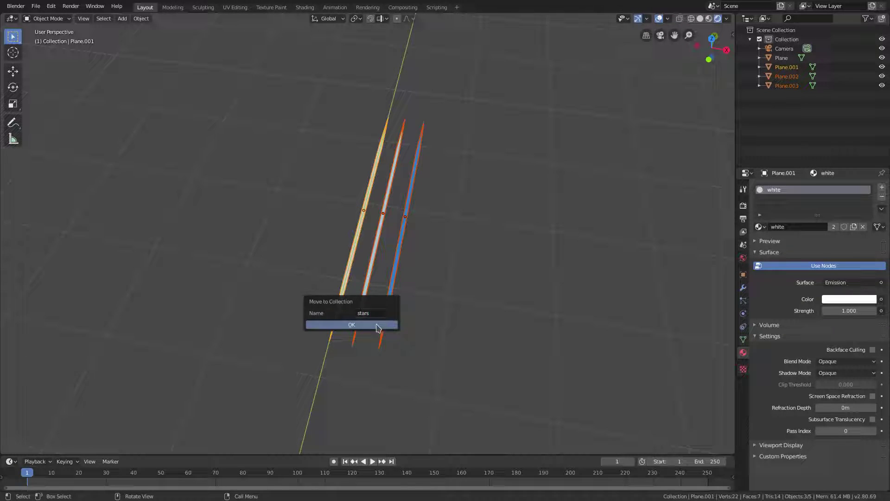
left_click(351, 324)
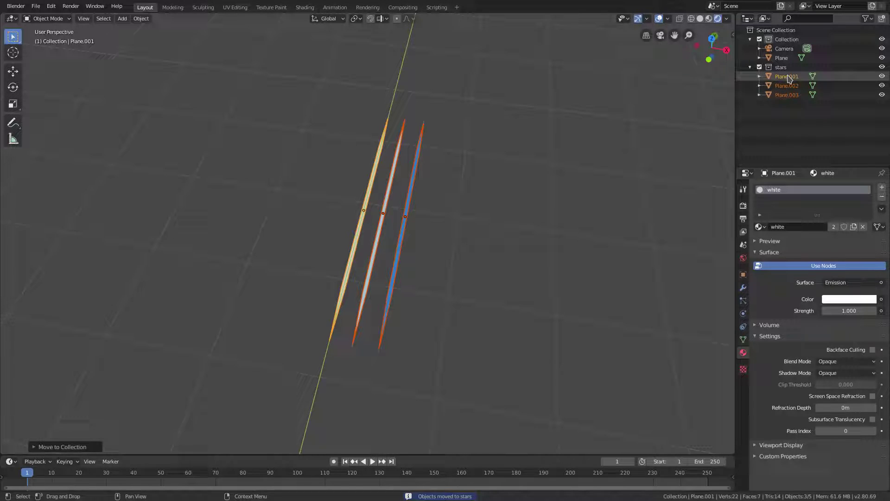
Step: Toggle the stars collection's visibility off and on, then orbit toward the large Plane
left_click(760, 67)
left_click(759, 67)
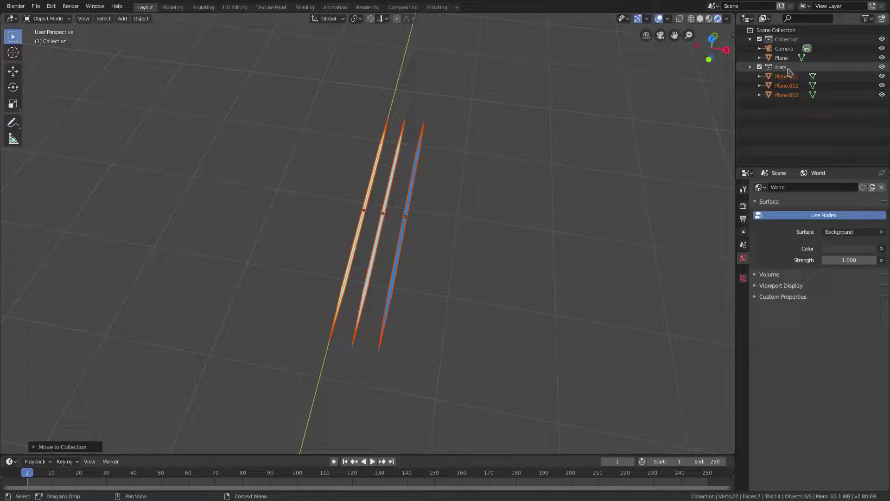
left_click(788, 67)
scroll(533, 186, "down", 4)
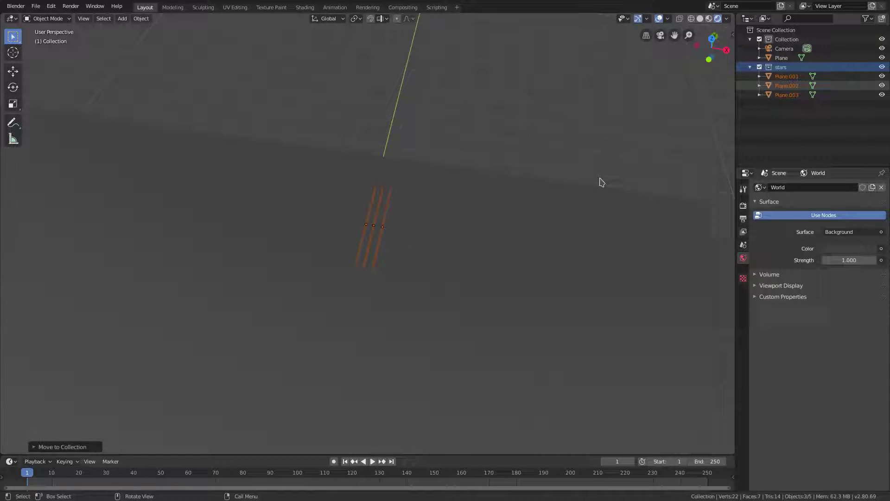
middle_click_drag(403, 221, 377, 236)
scroll(389, 255, "up", 3)
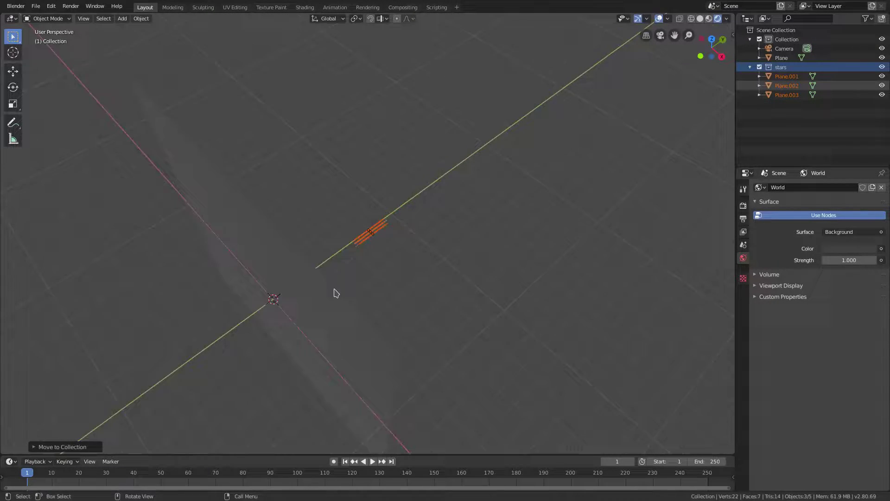
middle_click_drag(336, 293, 455, 159)
Step: Select the large backdrop Plane, face it squarely, and show its Particles settings
left_click(479, 210)
middle_click_drag(479, 211, 407, 254)
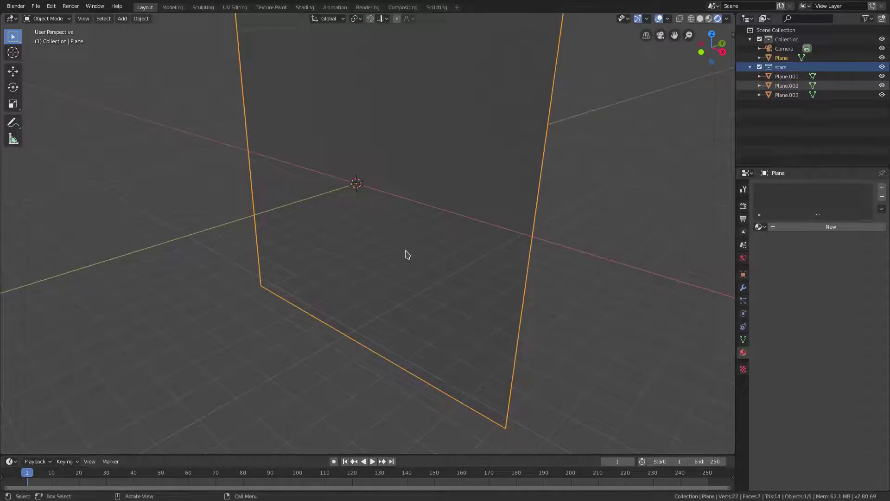
scroll(381, 260, "down", 6)
middle_click_drag(347, 264, 370, 255)
scroll(394, 241, "up", 5)
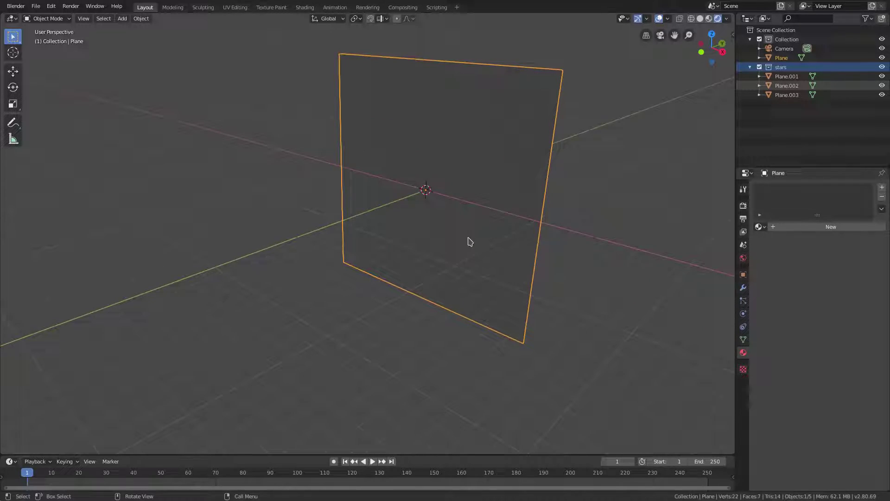
middle_click_drag(470, 241, 477, 235)
left_click(745, 303)
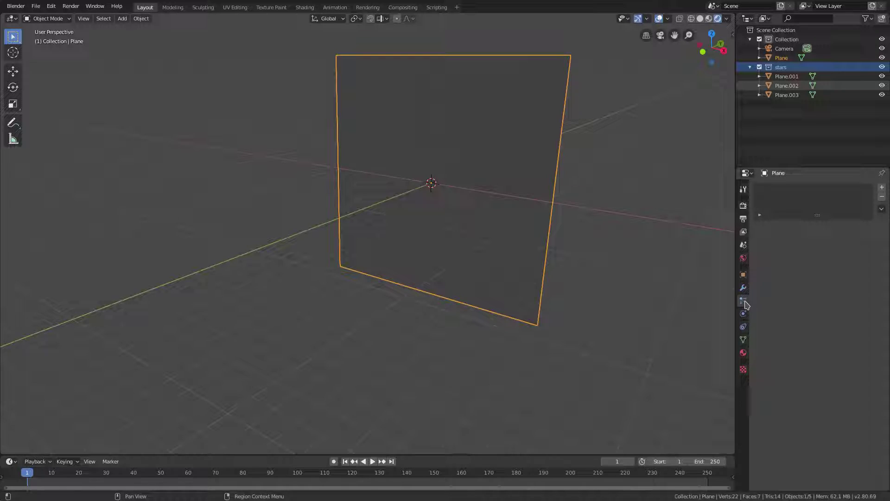
Step: Add a particle system to the Plane, name its settings 'stars' and set the emission number to 10000
left_click(882, 187)
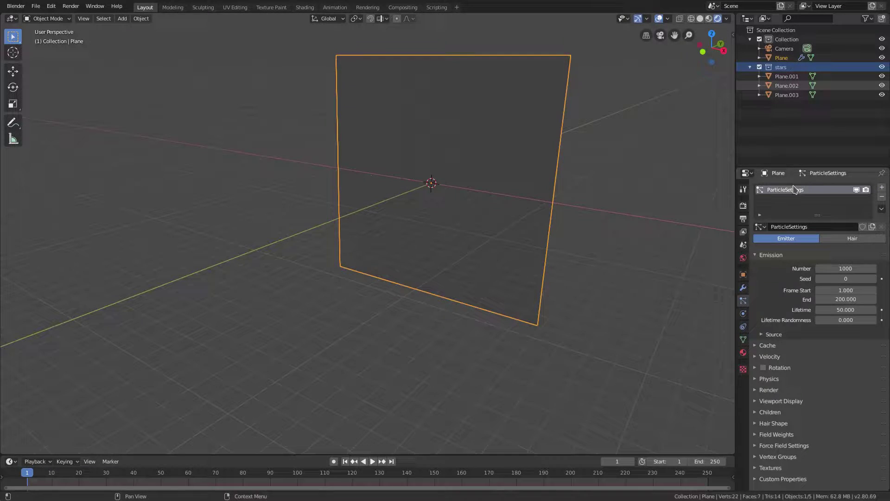
double_click(798, 187)
left_click(814, 227)
type("stars")
key("Return")
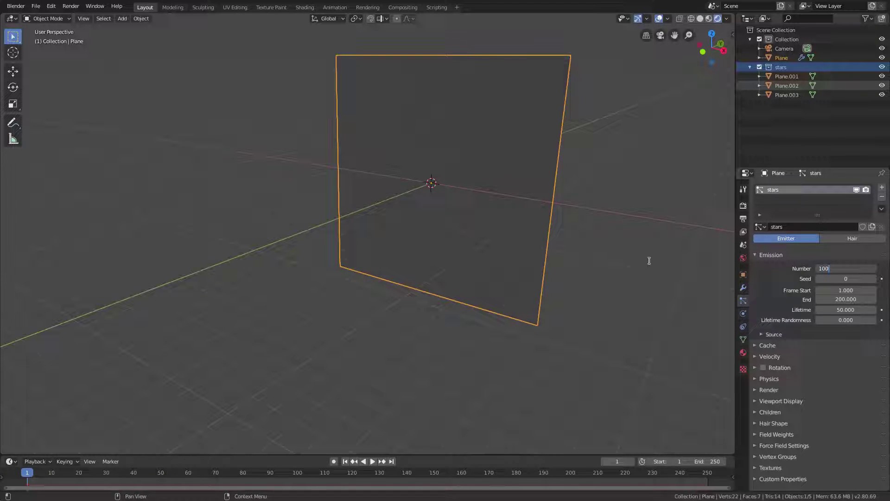
type("10000")
key("Return")
mouse_move(652, 265)
middle_mouse_down()
mouse_move(626, 255)
mouse_move(660, 266)
middle_mouse_up()
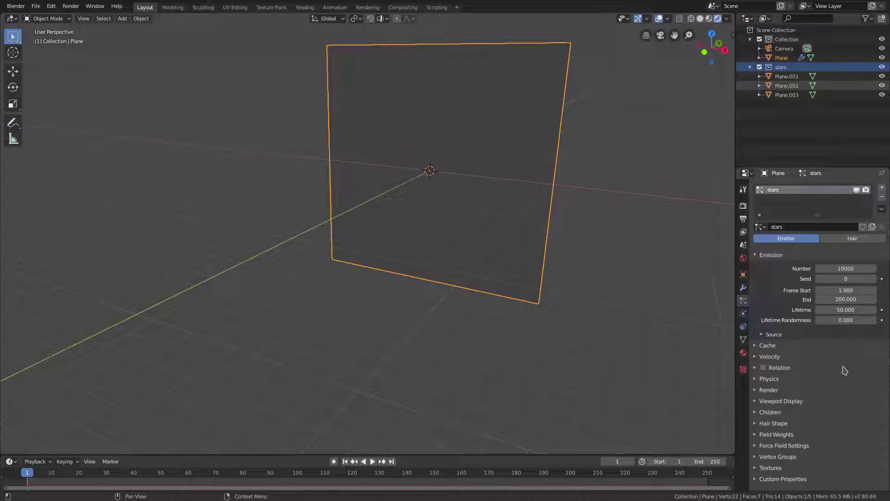
Step: Render the particles as Collection, with stars as the Instance Collection
left_click(776, 402)
scroll(779, 404, "down", 4)
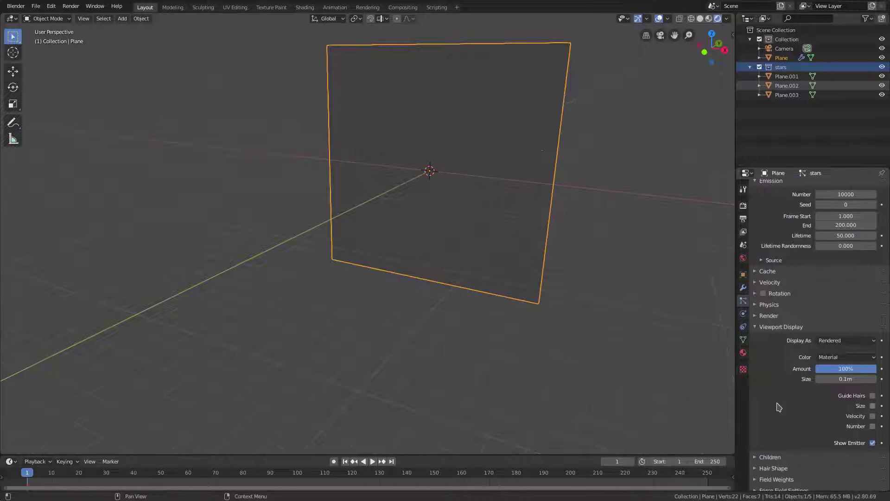
left_click(831, 342)
left_click(783, 327)
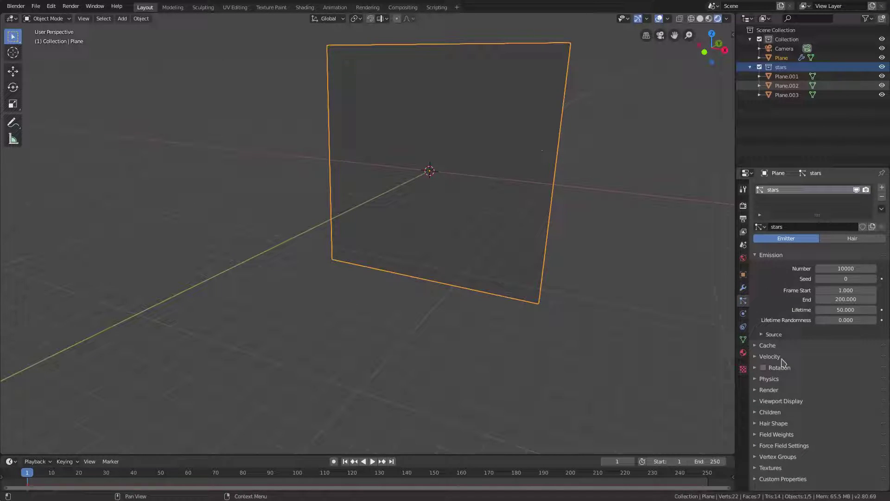
left_click(781, 390)
scroll(856, 371, "down", 5)
left_click(835, 313)
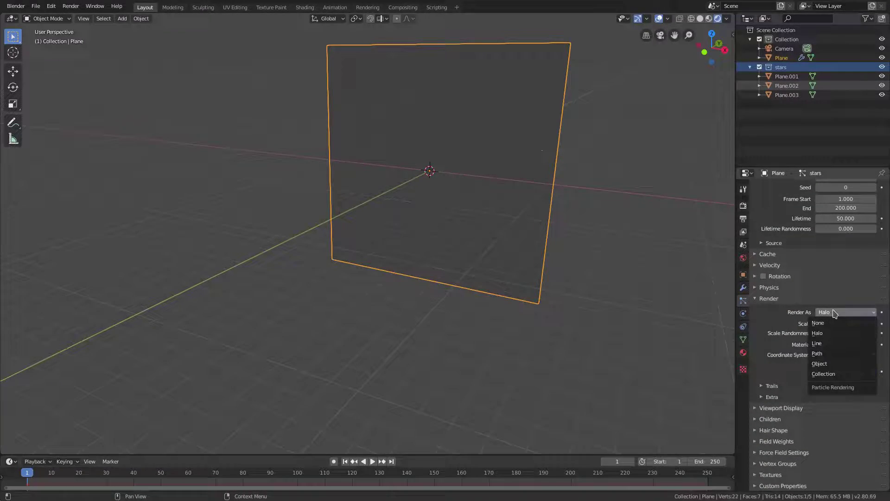
left_click(824, 373)
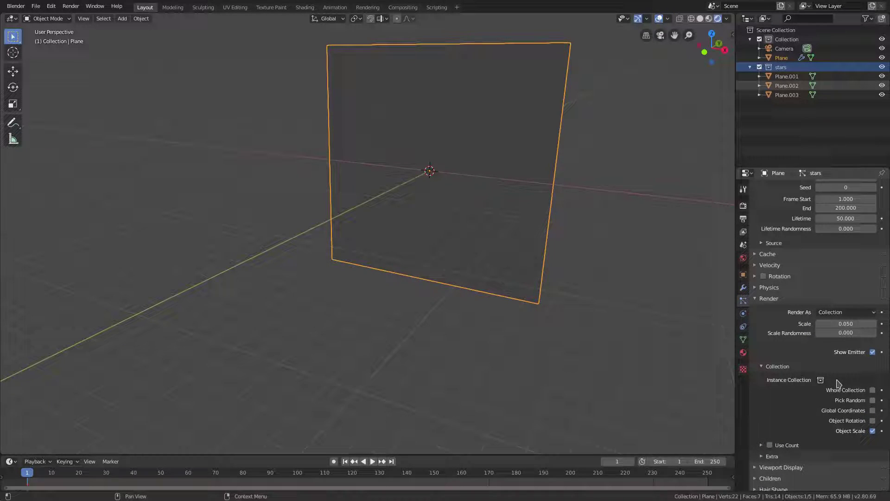
left_click(845, 381)
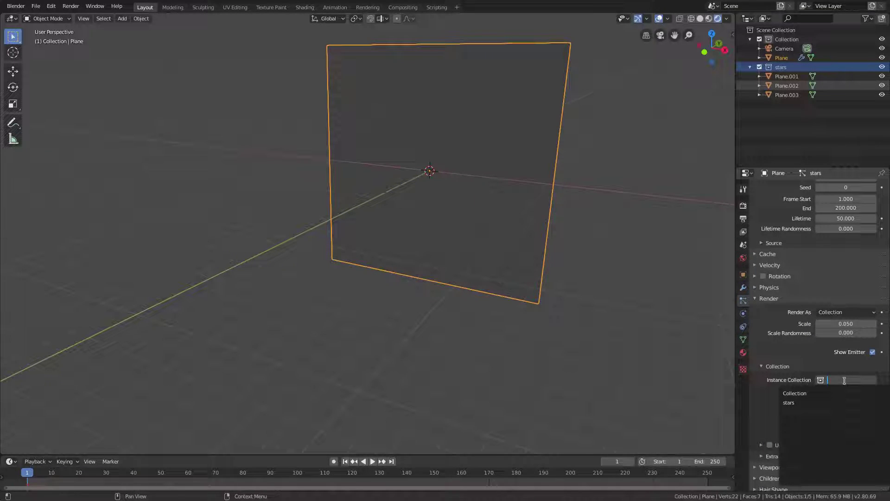
left_click(796, 404)
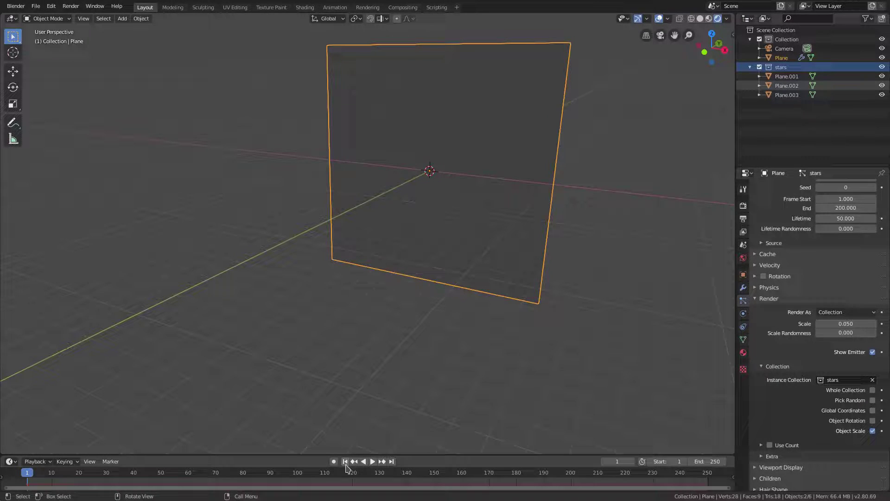
Step: Play the animation and stop at frame 47 to inspect the small streaks leaving the plane
left_click(373, 462)
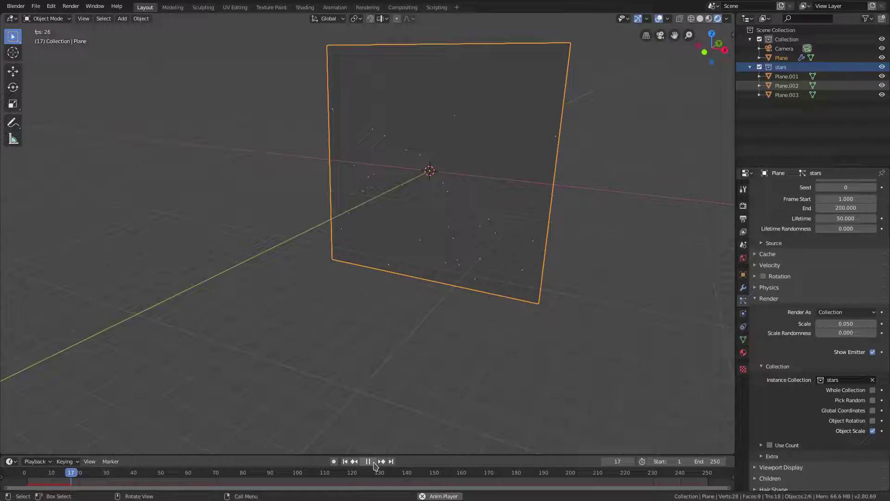
left_click(371, 462)
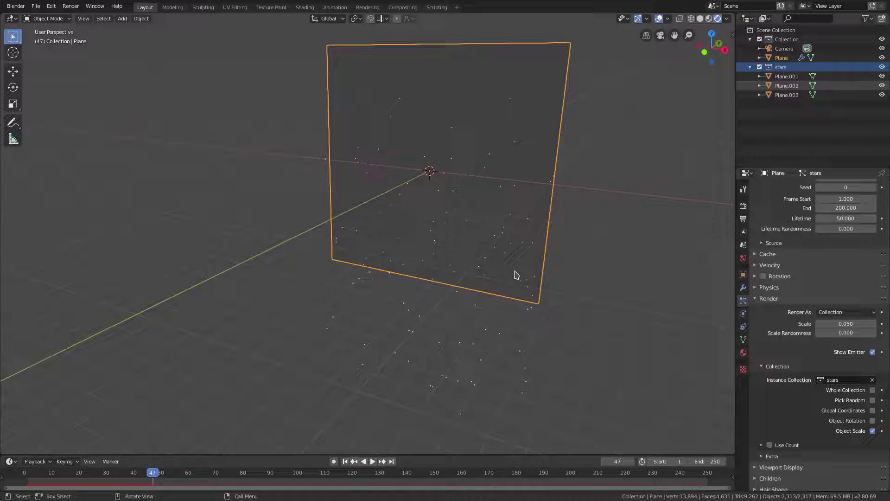
scroll(486, 324, "up", 10)
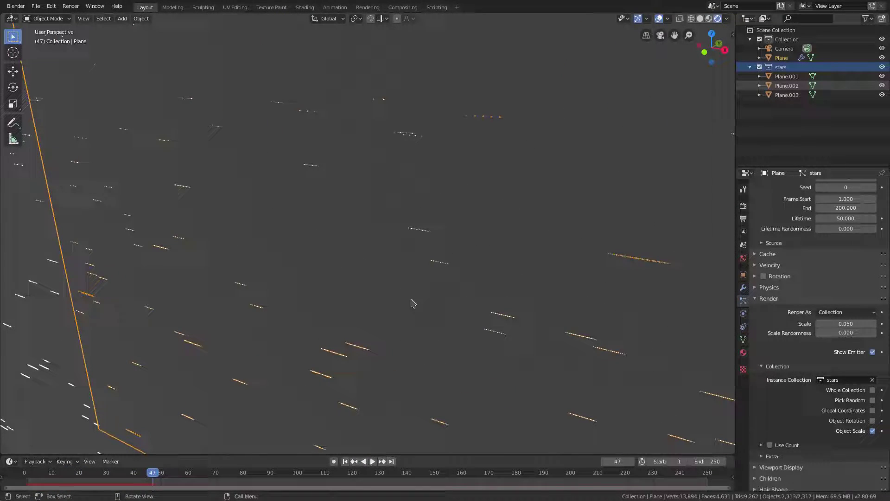
scroll(455, 183, "down", 2)
scroll(571, 276, "up", 2)
scroll(519, 292, "down", 4)
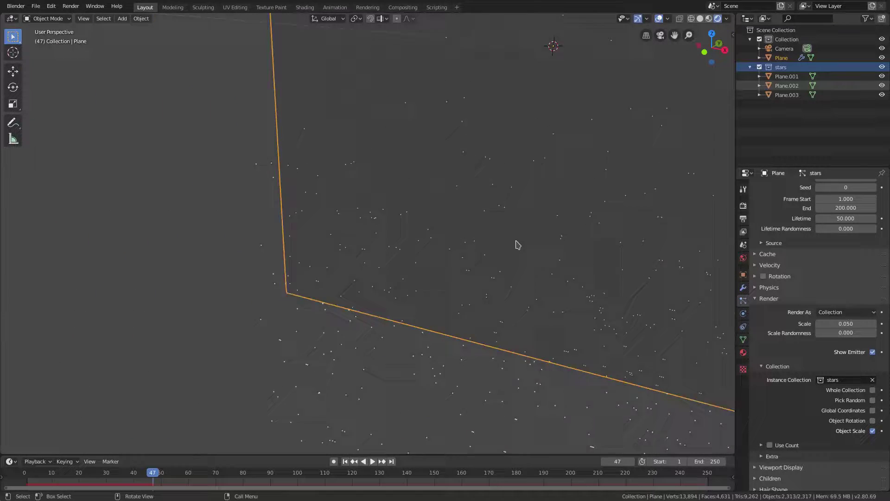
scroll(438, 362, "down", 5)
scroll(423, 223, "up", 2)
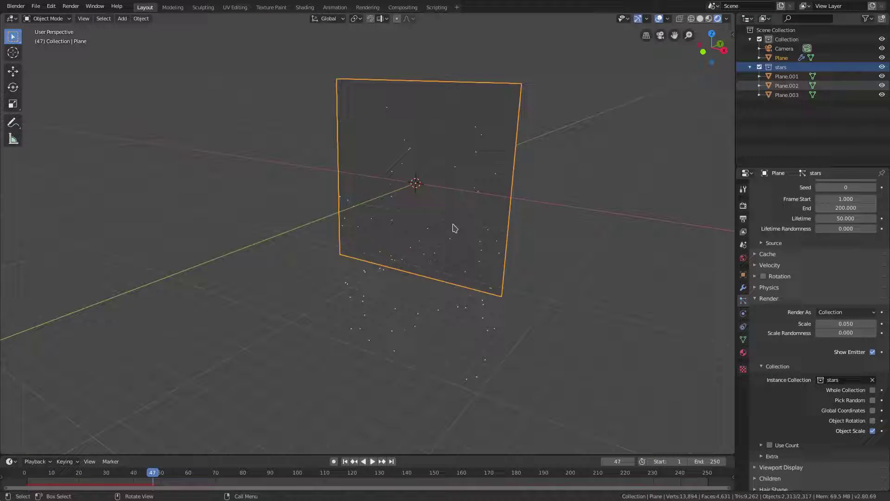
mouse_move(455, 228)
middle_mouse_down()
mouse_move(493, 217)
mouse_move(467, 230)
middle_mouse_up()
left_click(773, 367)
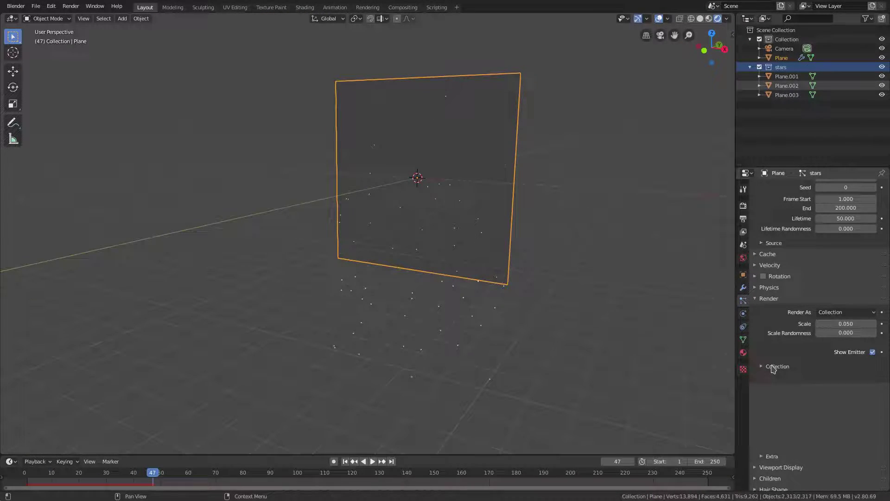
Step: Raise the particles' Velocity Normal from 1 m/s to 1000 m/s
left_click(768, 299)
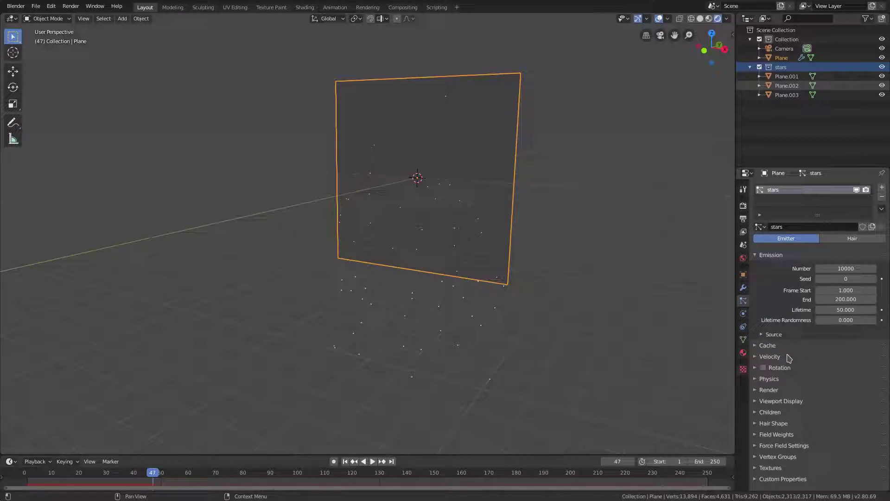
left_click(776, 357)
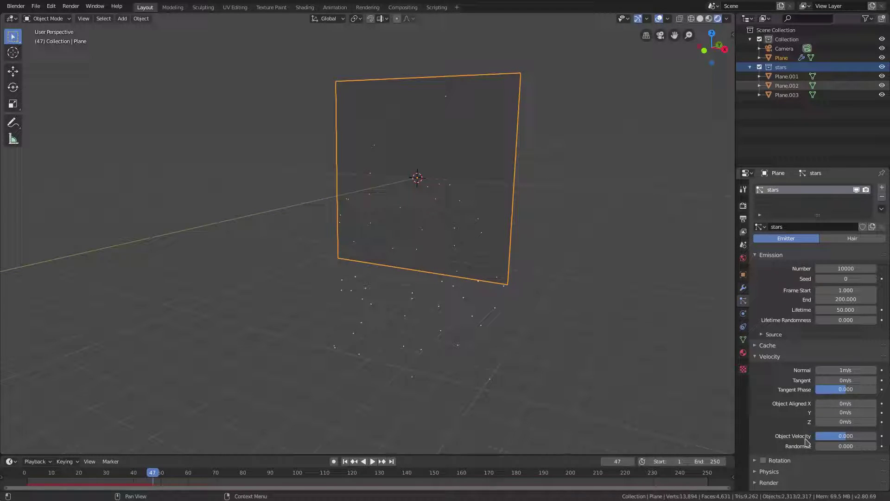
left_click(835, 370)
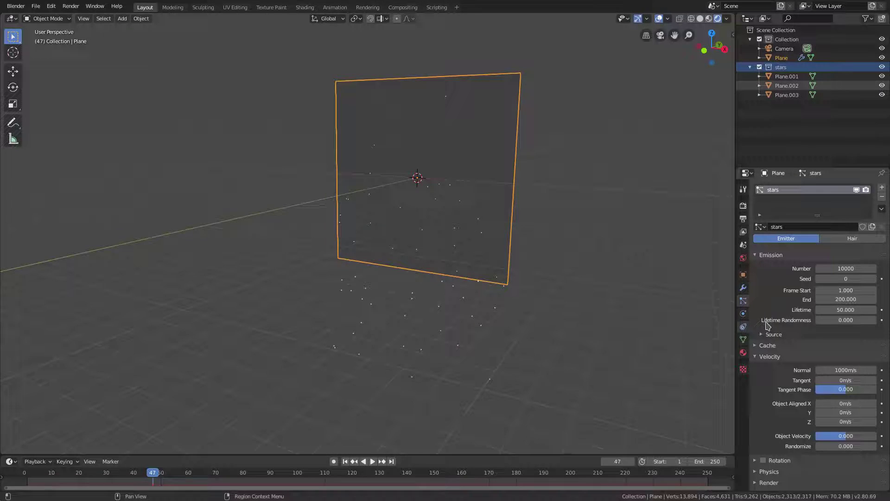
scroll(765, 362, "down", 5)
Step: Try particle render Scales of 10, 65 and then 6, orbiting to inspect the result
left_click(770, 397)
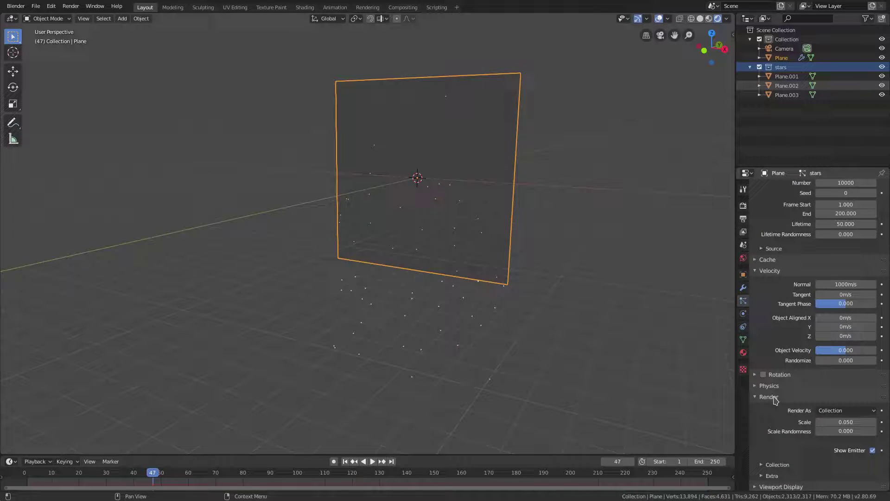
scroll(775, 455, "down", 4)
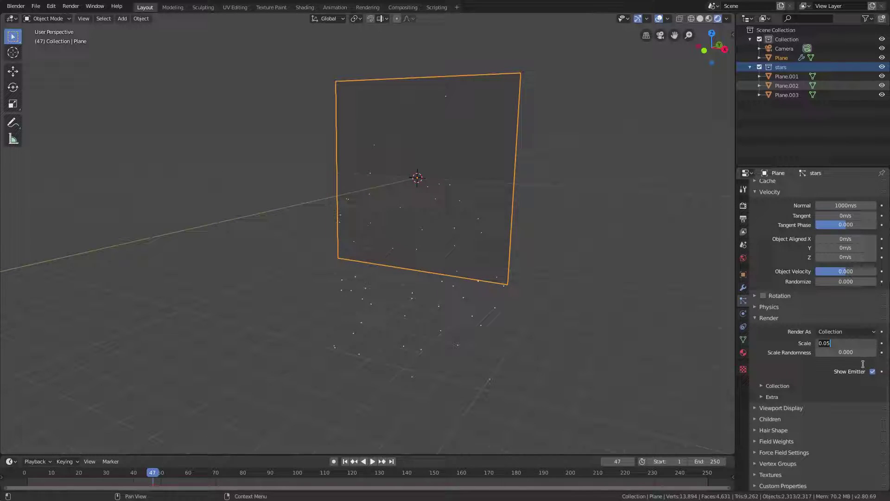
type("0")
key("Return")
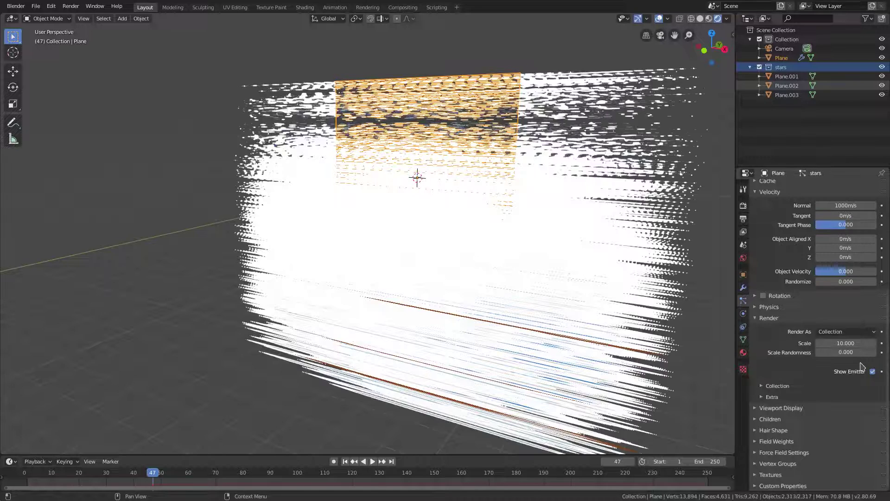
left_click(847, 343)
type("65")
key("Return")
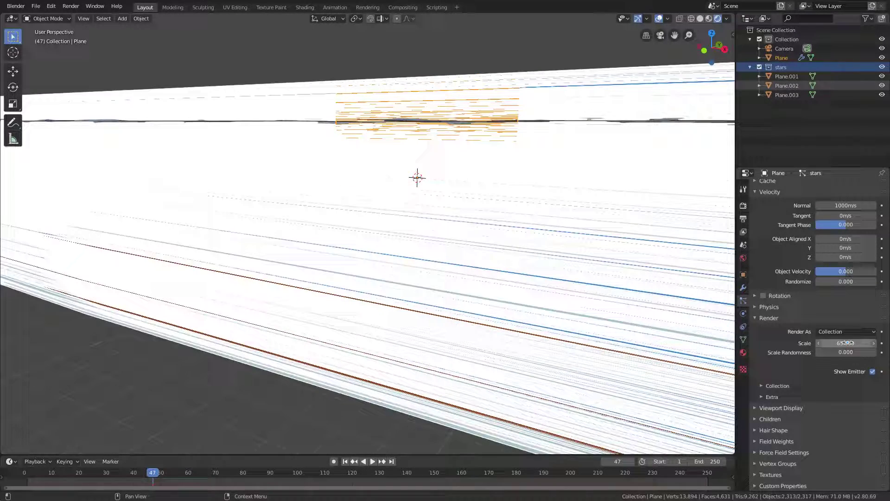
left_click(880, 343)
key("Return")
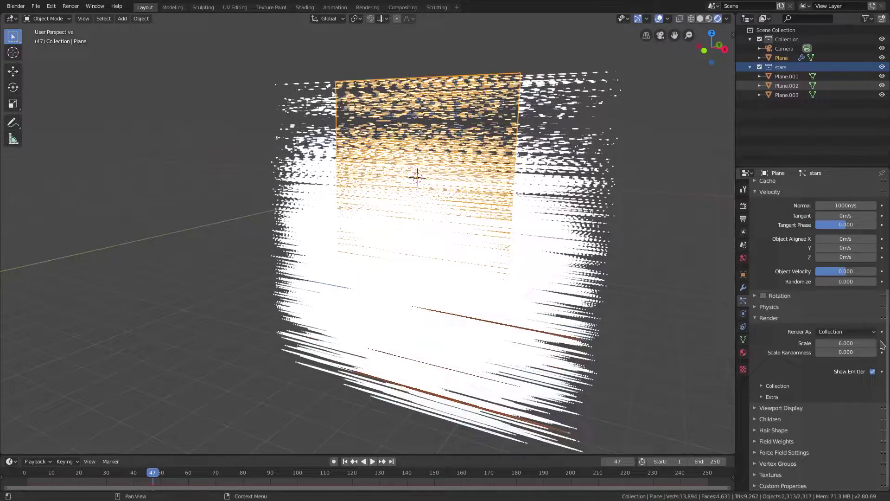
middle_click_drag(446, 297, 556, 296)
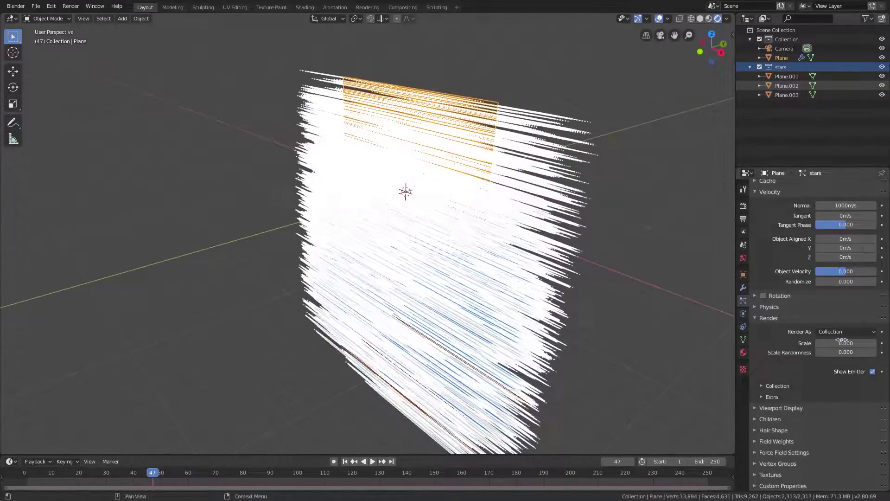
Step: Reduce the particle Scale to 3 and finally 2, checking the smaller streaks
left_click(848, 343)
type("3")
key("Return")
middle_click_drag(492, 334, 511, 341)
scroll(424, 337, "down", 2)
scroll(423, 337, "up", 2)
left_click(849, 346)
type("2")
key("Return")
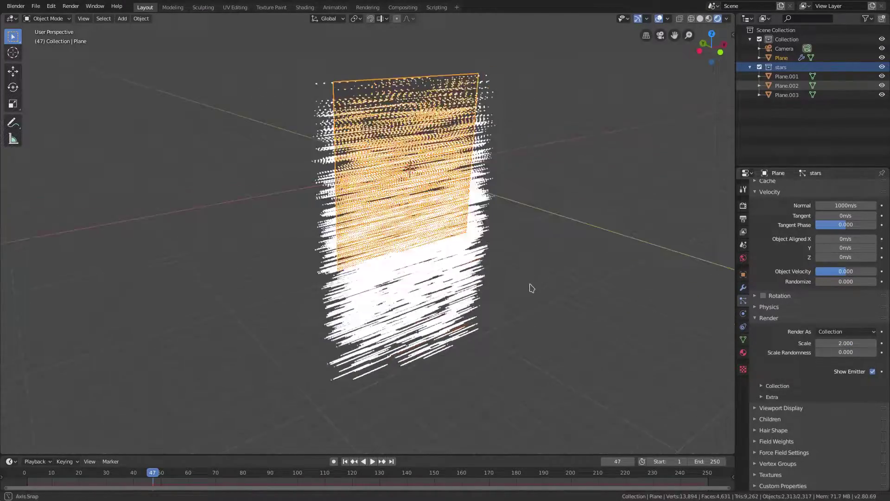
middle_click_drag(530, 286, 473, 253)
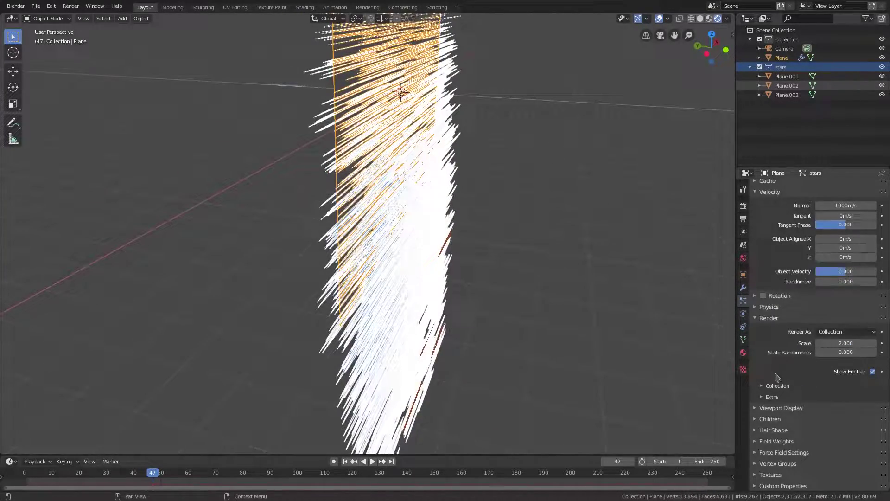
Step: Enable particle Rotation with Velocity / Hair orientation
left_click(769, 318)
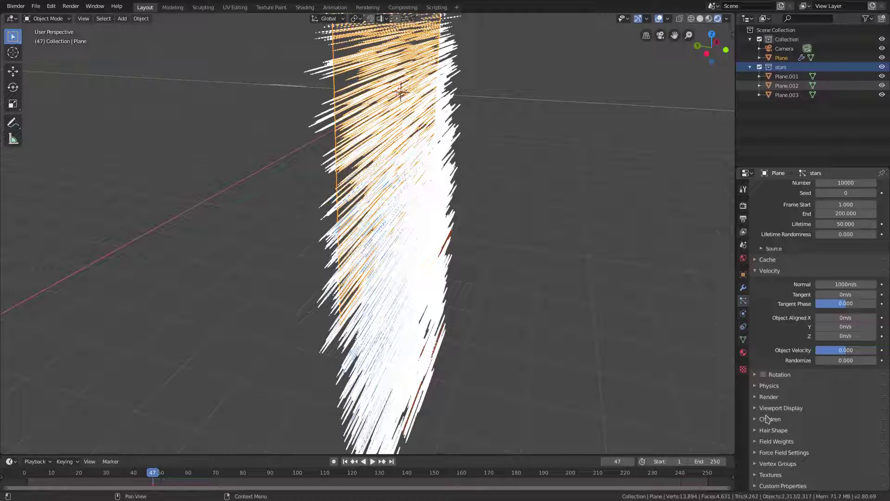
left_click(781, 408)
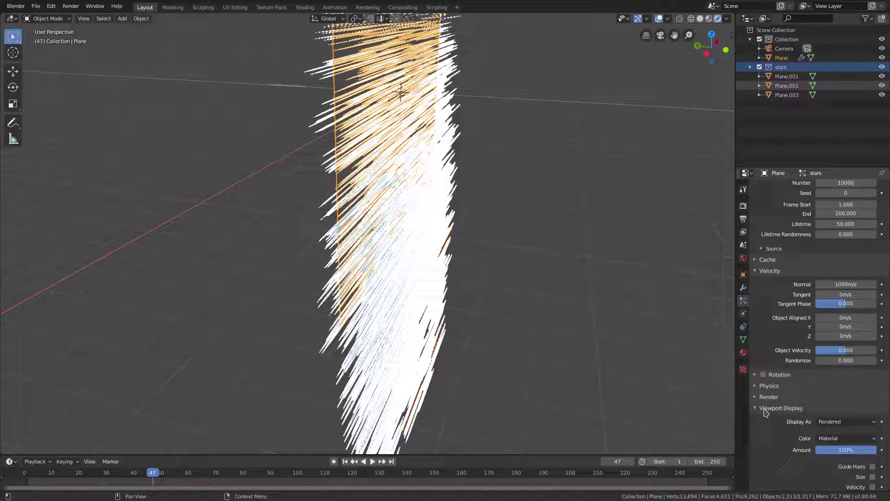
scroll(768, 411, "down", 3)
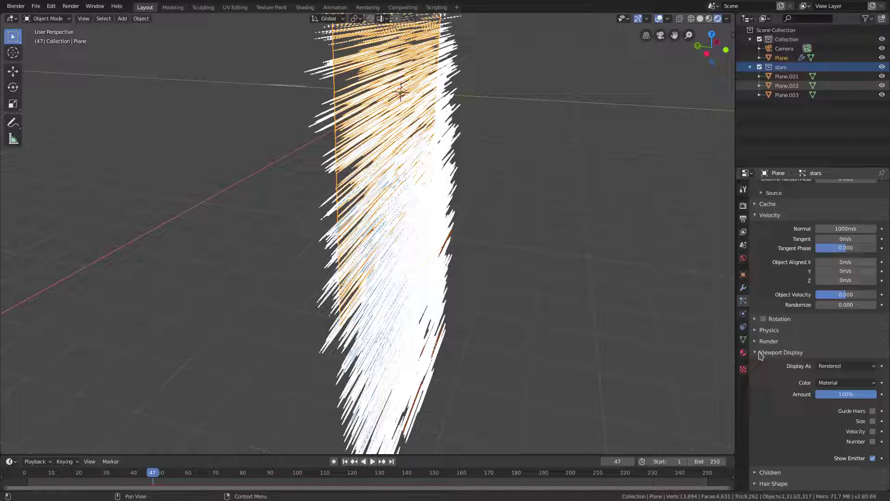
left_click(782, 353)
left_click(761, 375)
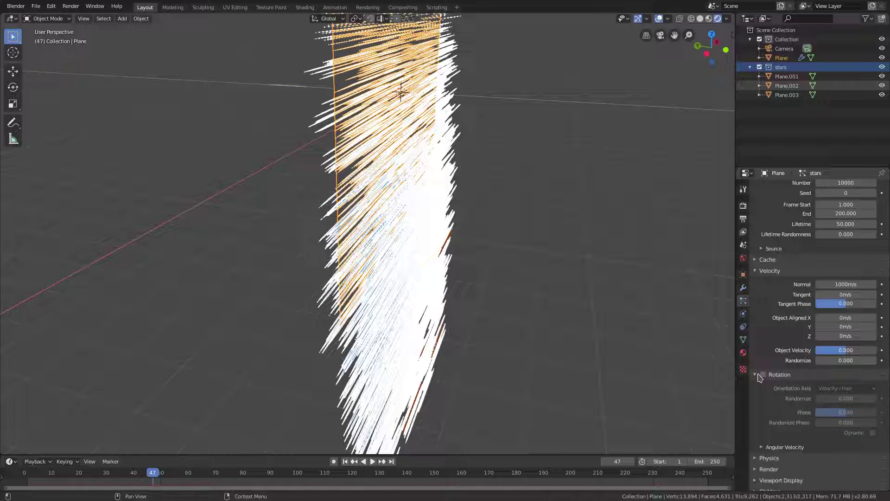
left_click(763, 375)
Step: Play the animation from frame 1 and orbit to watch the stars stream out
left_click(345, 461)
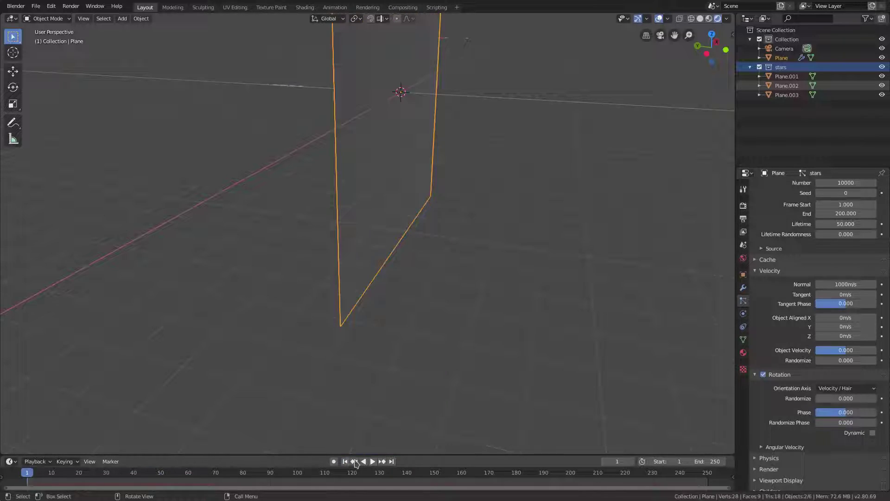
left_click(372, 461)
middle_click_drag(460, 297, 514, 258)
Step: Through the camera view, set the particles' Normal velocity to 500 m/s
middle_click_drag(570, 221, 449, 270)
key("KP_0")
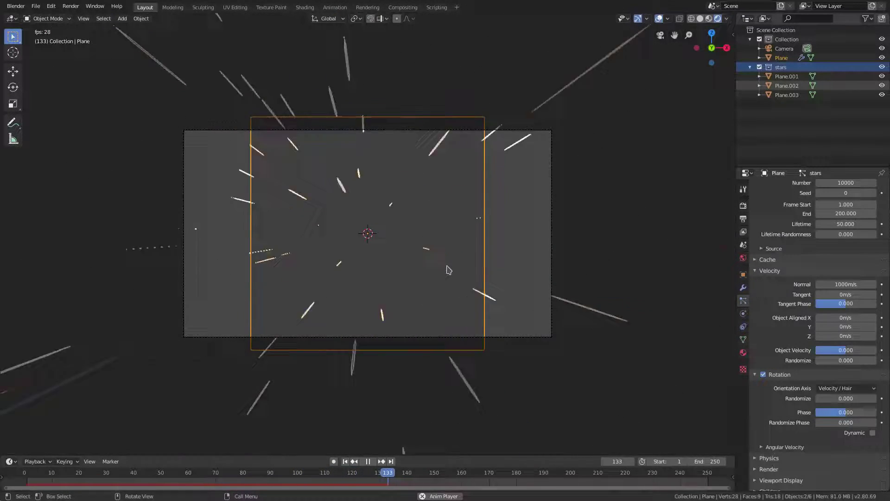
scroll(449, 284, "up", 2)
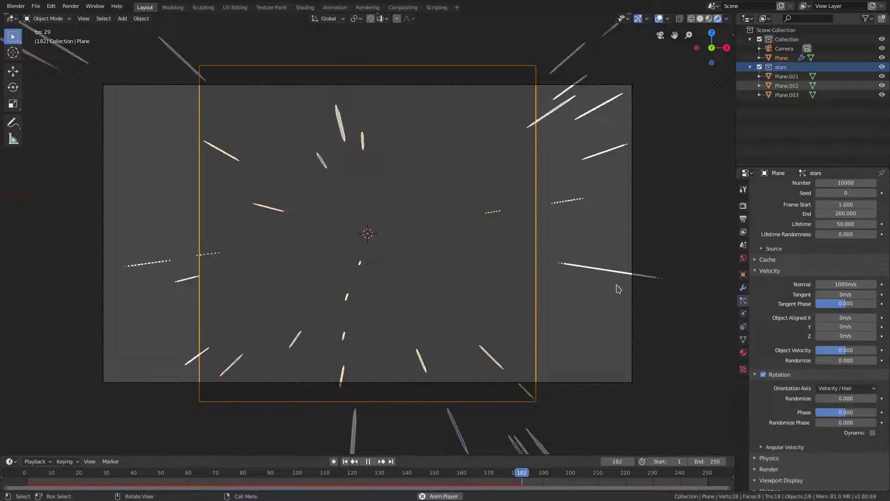
left_click(848, 285)
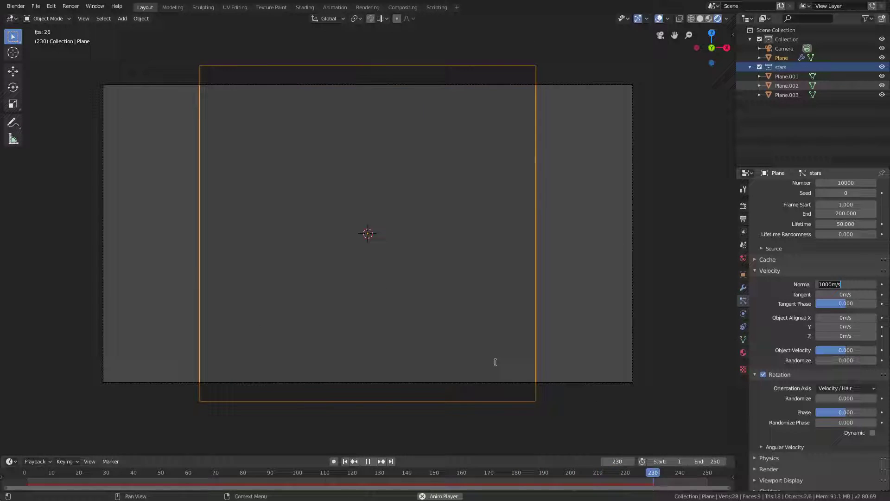
type("500")
key("Return")
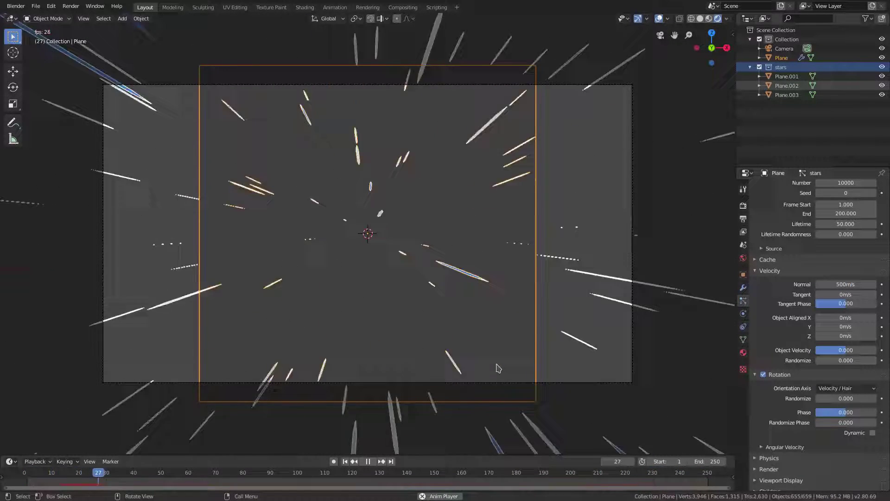
key("Escape")
Step: Lower the Normal velocity to 100 m/s during playback and collapse the Rotation panel
middle_click_drag(458, 437, 464, 325)
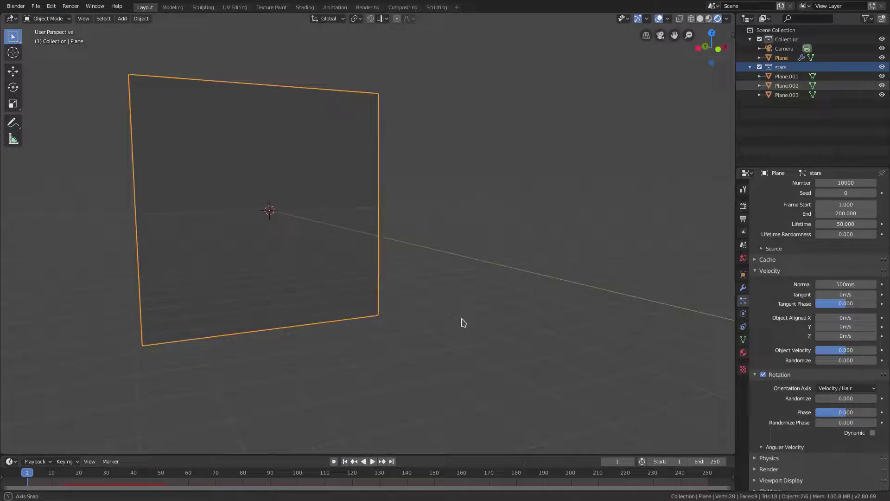
scroll(399, 321, "down", 3)
middle_click_drag(399, 321, 431, 371)
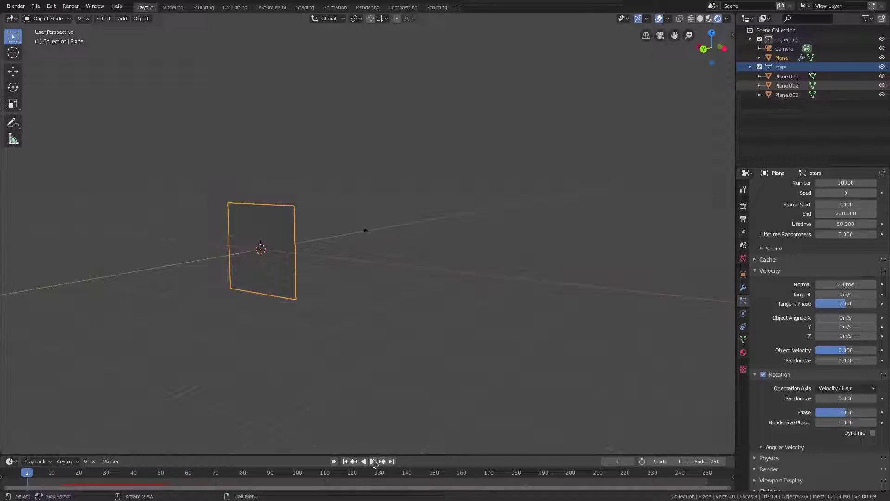
left_click(372, 462)
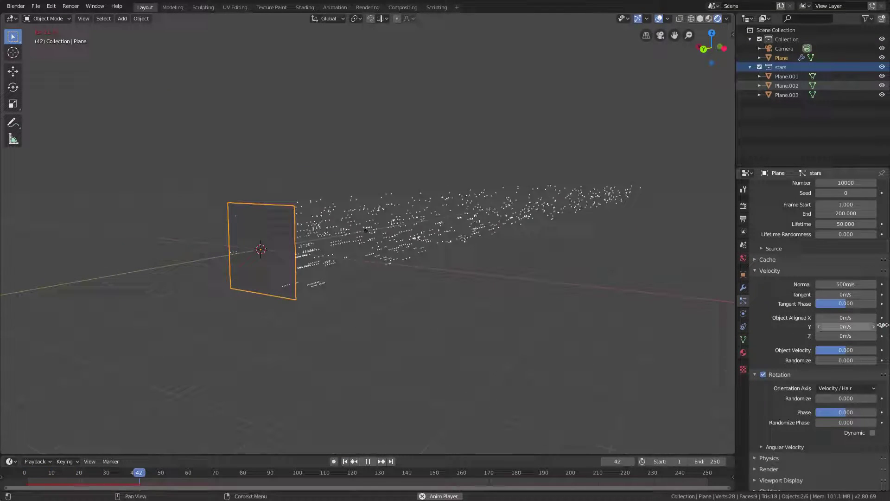
left_click(845, 284)
type("100")
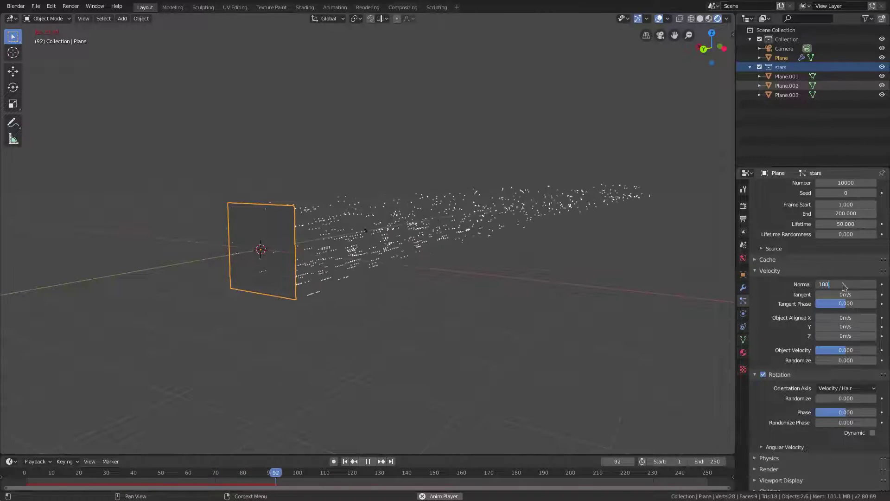
key("Return")
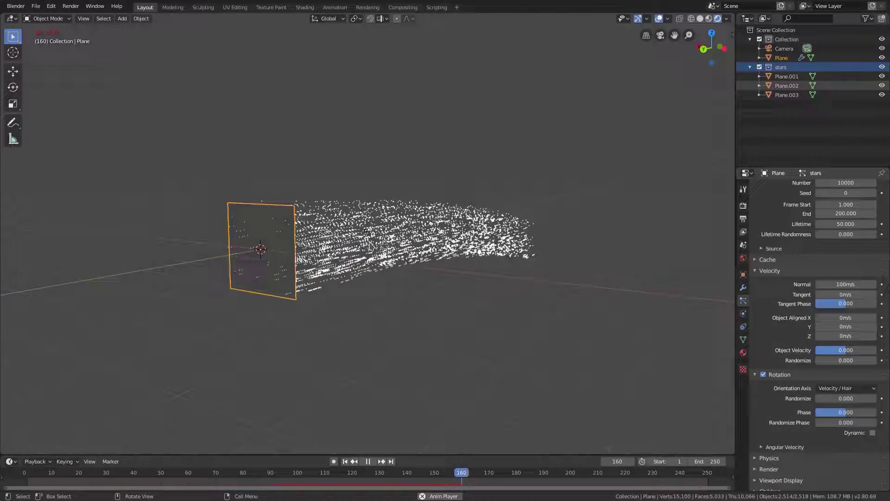
middle_click_drag(759, 385, 761, 310)
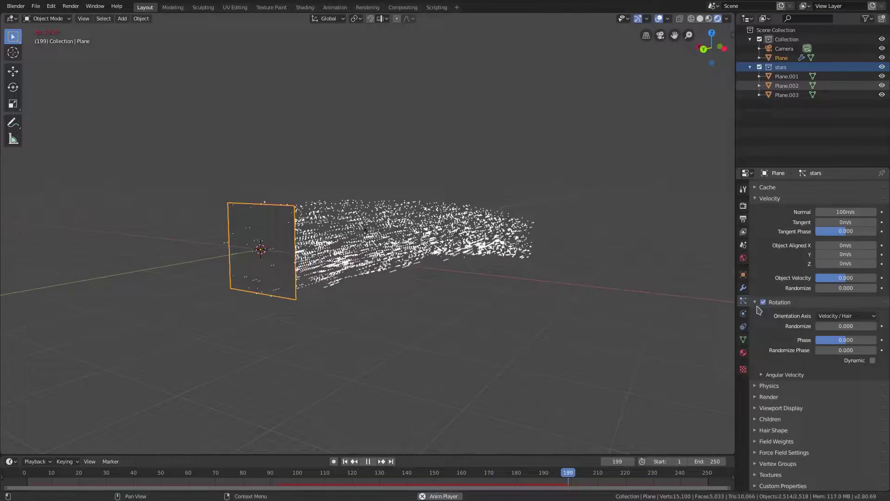
left_click(759, 304)
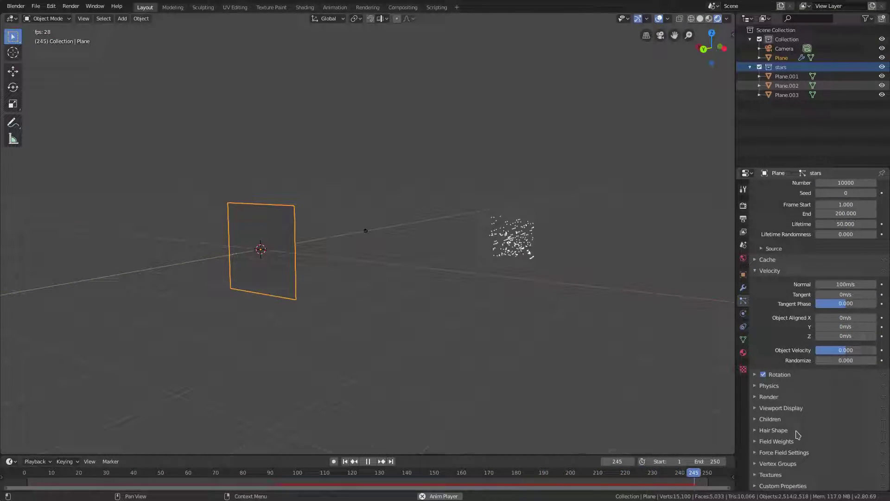
left_click(775, 464)
Step: Drag the Gravity field weight down to 0.000 so gravity no longer pulls the stars
left_click(775, 389)
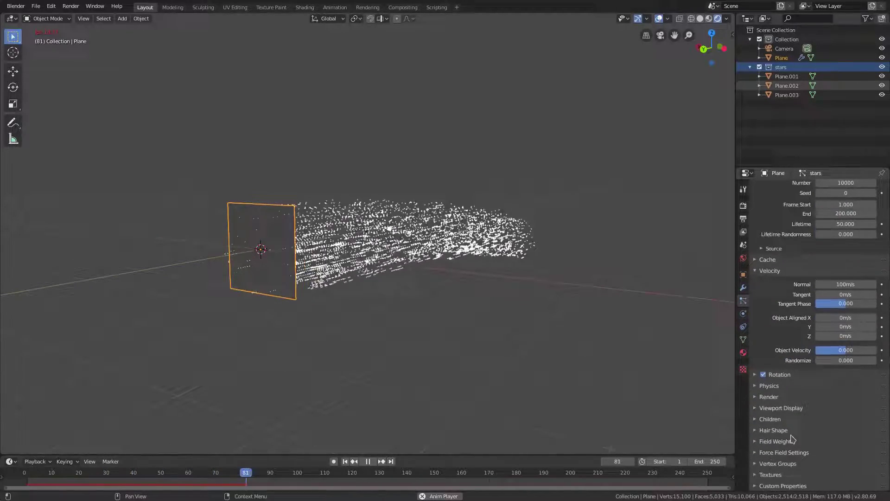
left_click(788, 441)
scroll(802, 441, "down", 4)
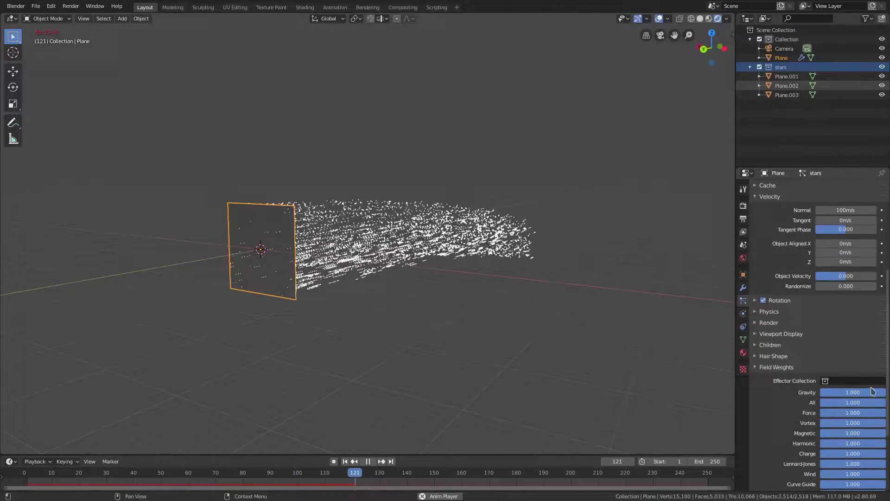
left_click_drag(853, 393, 822, 395)
left_click(774, 367)
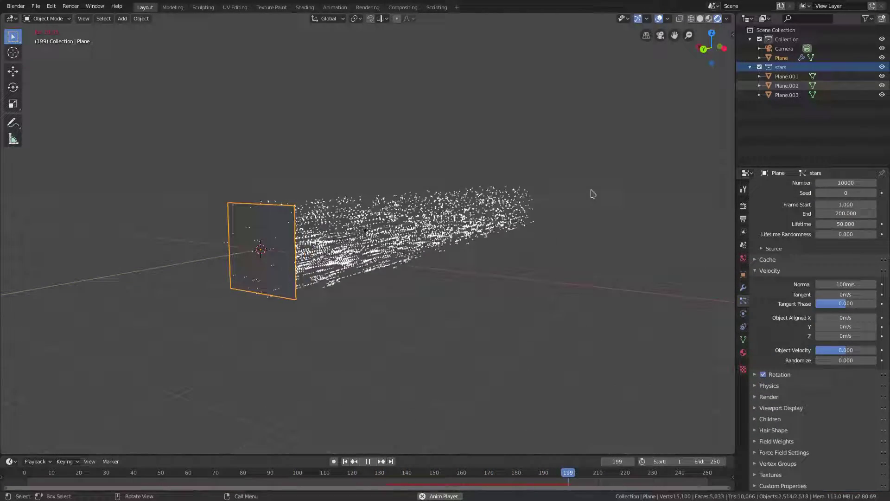
left_click(839, 284)
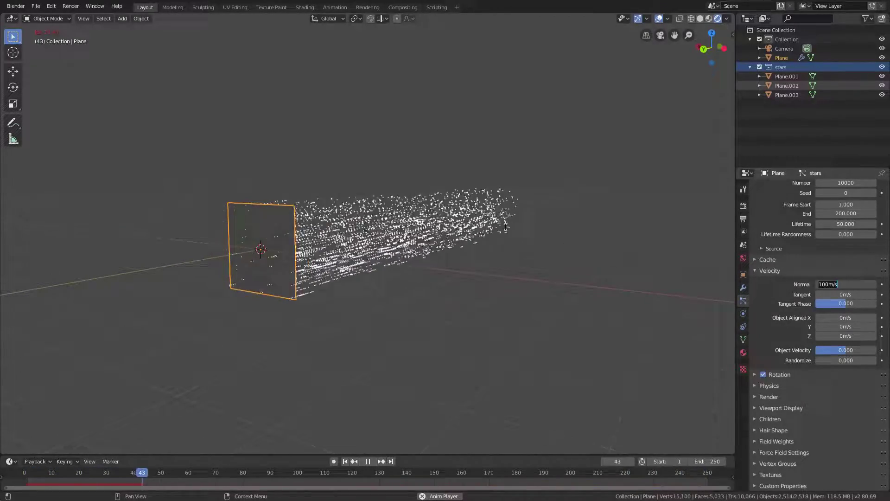
Step: Set the Normal velocity to 200 m/s while looking through the scene camera
key("Return")
key("KP_0")
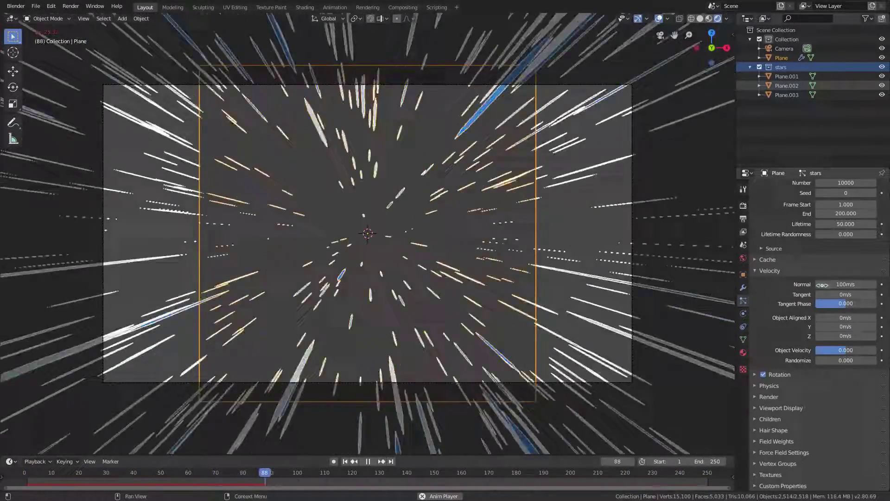
left_click(838, 284)
type("200")
key("Return")
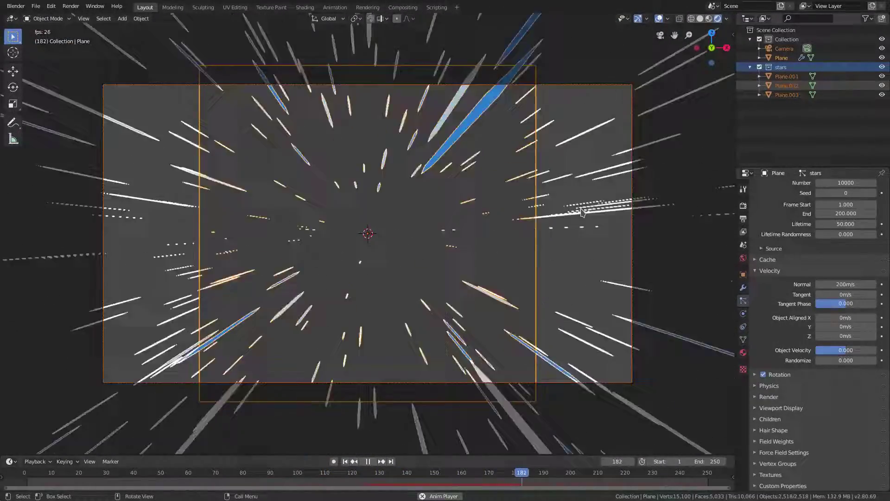
Step: Hide the viewport overlays and set the particle instance Scale to 1
key("a")
left_click(659, 18)
scroll(574, 332, "down", 4)
scroll(575, 332, "up", 2)
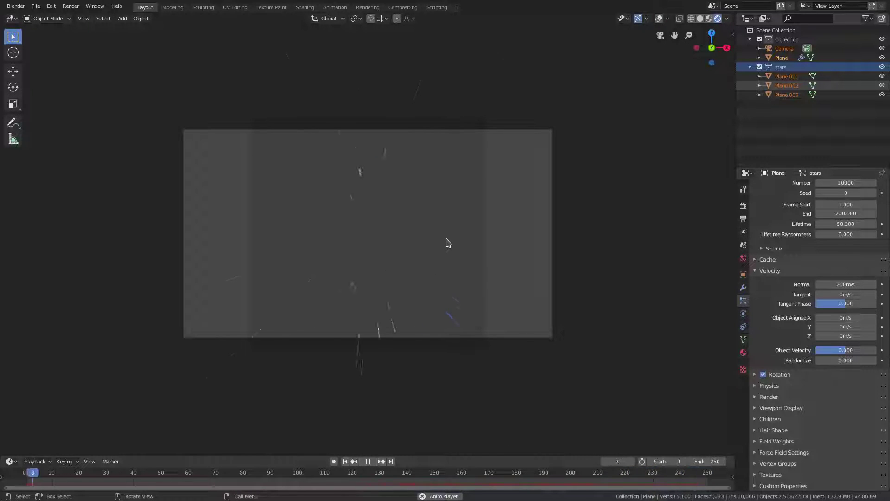
scroll(471, 258, "up", 1)
scroll(796, 330, "up", 4)
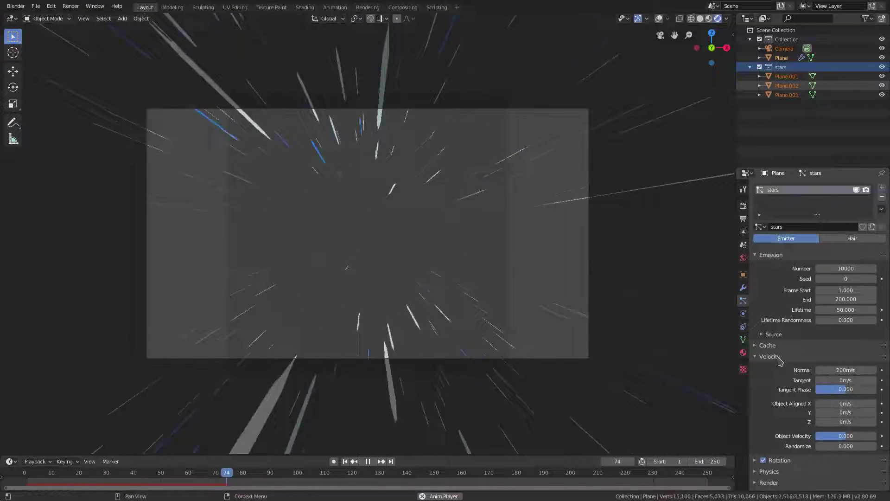
scroll(788, 417, "down", 2)
left_click(788, 416)
left_click(788, 416)
left_click(770, 427)
scroll(798, 394, "down", 4)
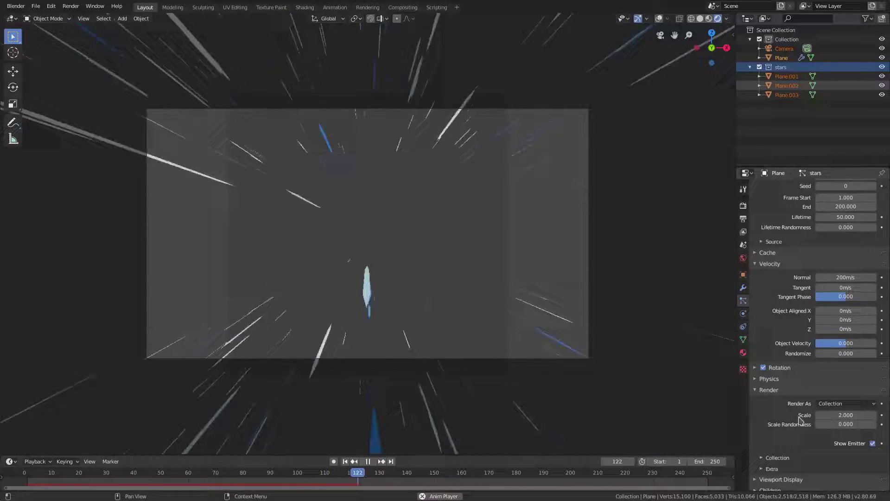
left_click(846, 359)
type("1")
key("Return")
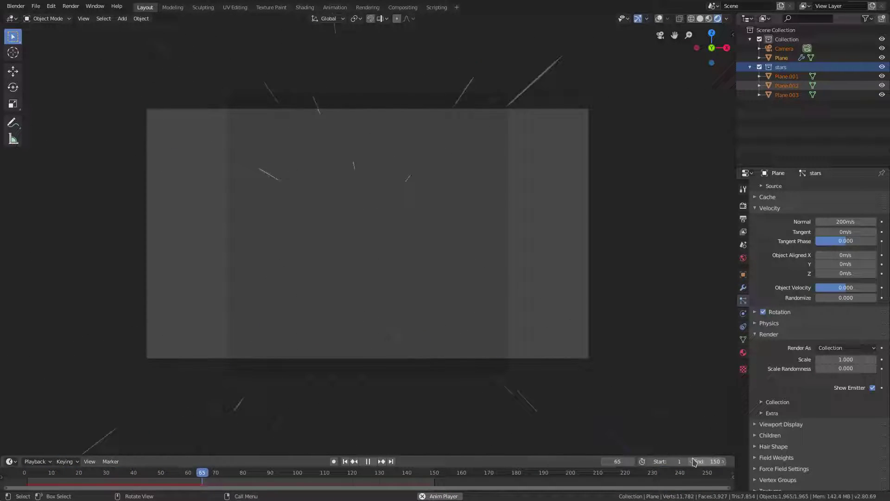
Step: Set the particle emission End to frame 150 and Lifetime to 25
left_click_drag(598, 452, 597, 435)
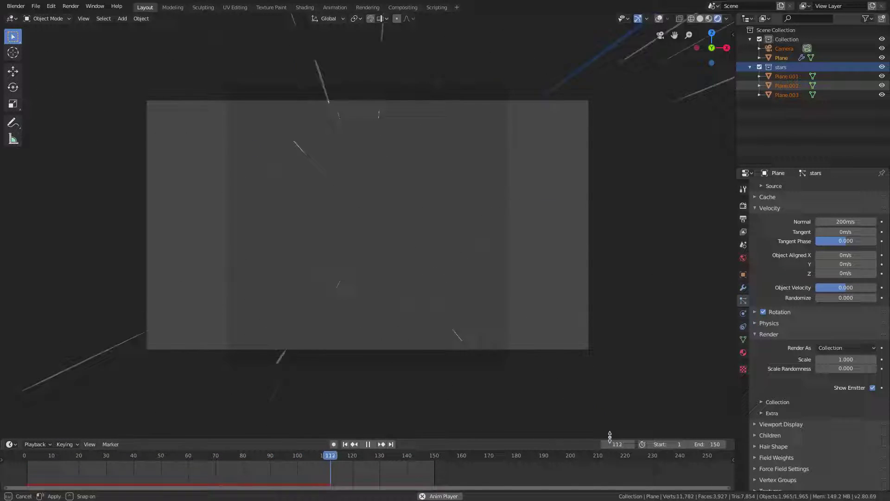
scroll(845, 278, "up", 8)
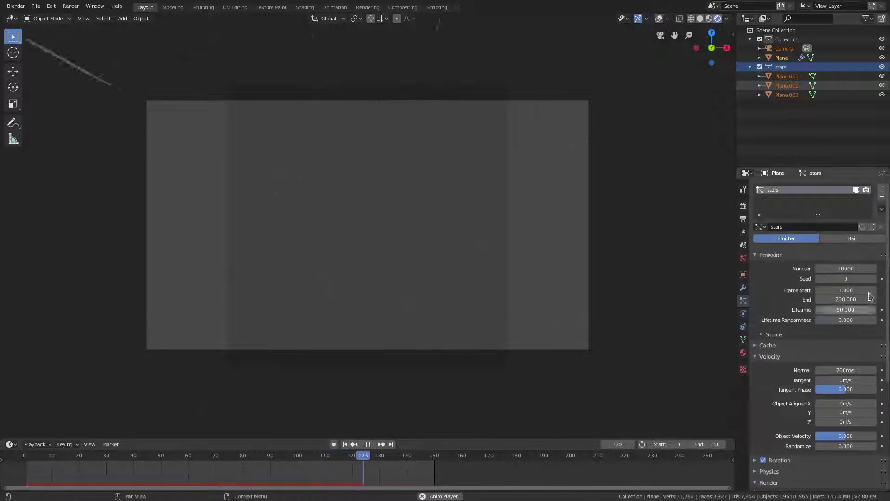
left_click(846, 299)
type("150")
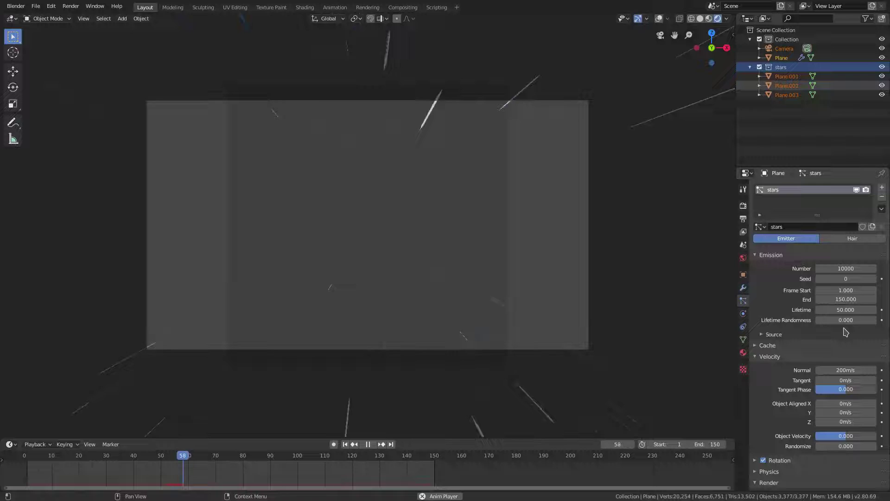
left_click(847, 309)
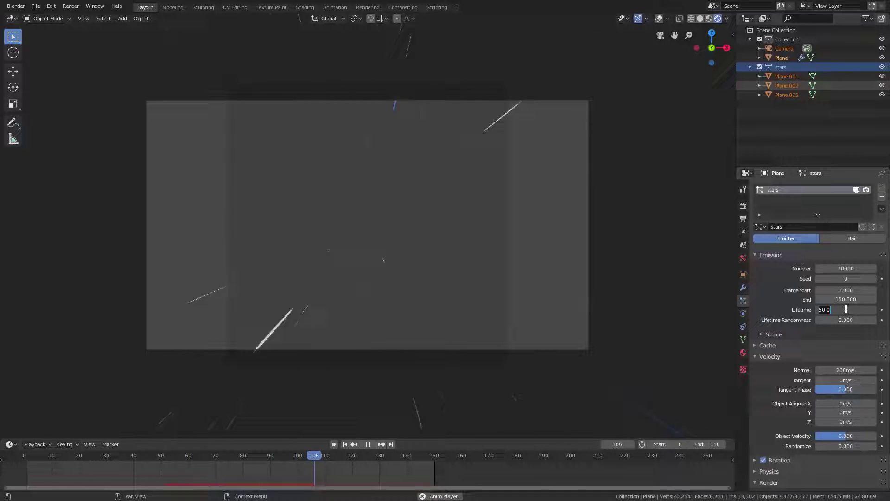
type("25")
key("Return")
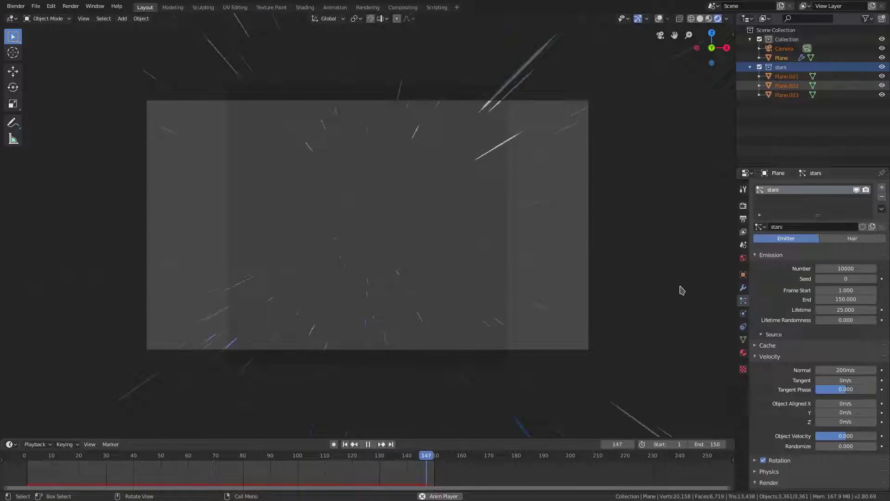
Step: Set the Normal velocity to 150 m/s and replay from the start with only the plane selected
left_click(369, 446)
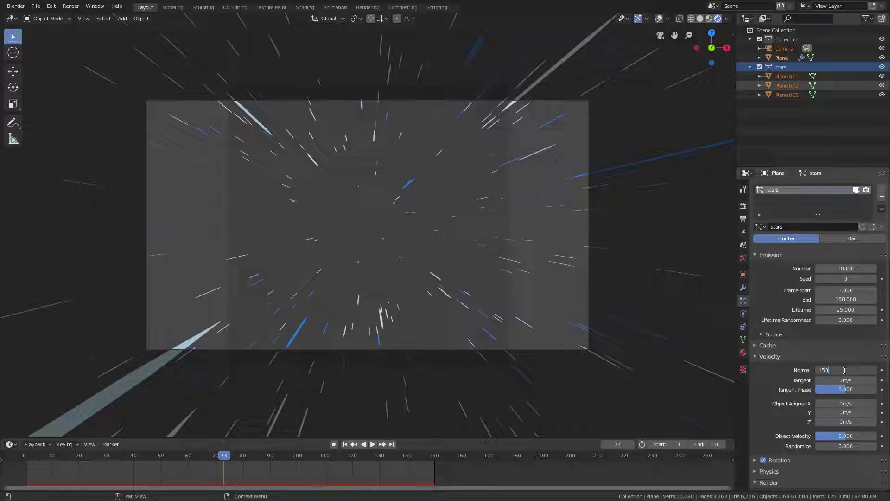
key("Return")
left_click(345, 445)
left_click(373, 444)
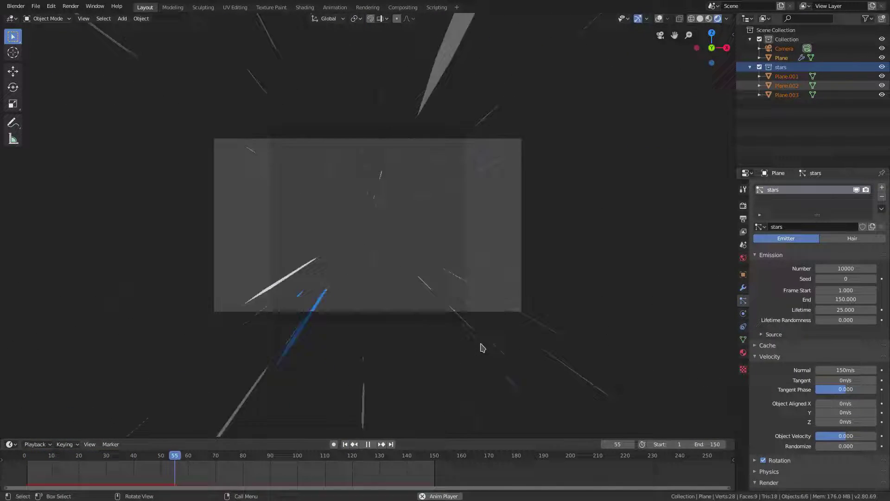
scroll(478, 345, "up", 4)
left_click(470, 366)
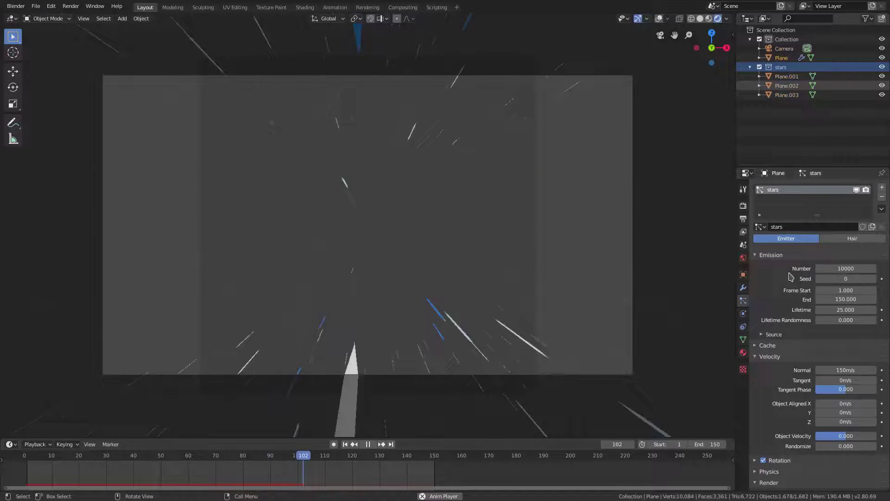
Step: Set the World background colour to black and stop playback
left_click(742, 259)
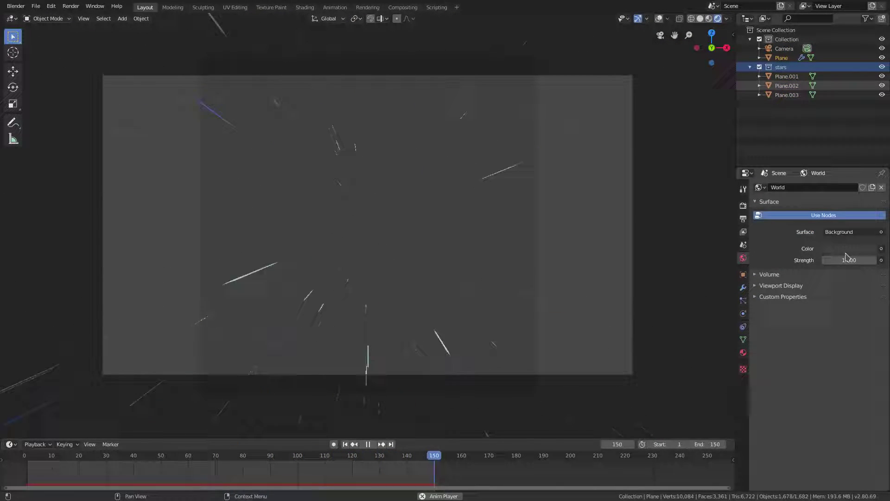
left_click(849, 248)
left_click_drag(870, 140, 870, 183)
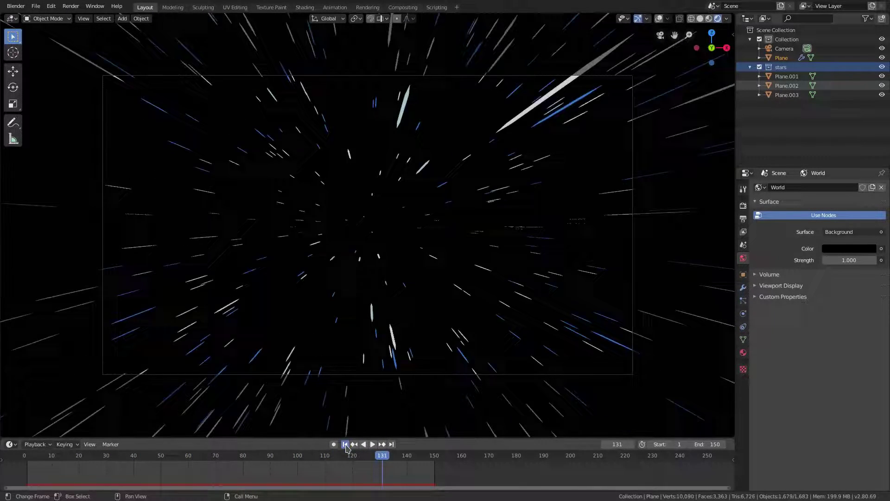
key("Escape")
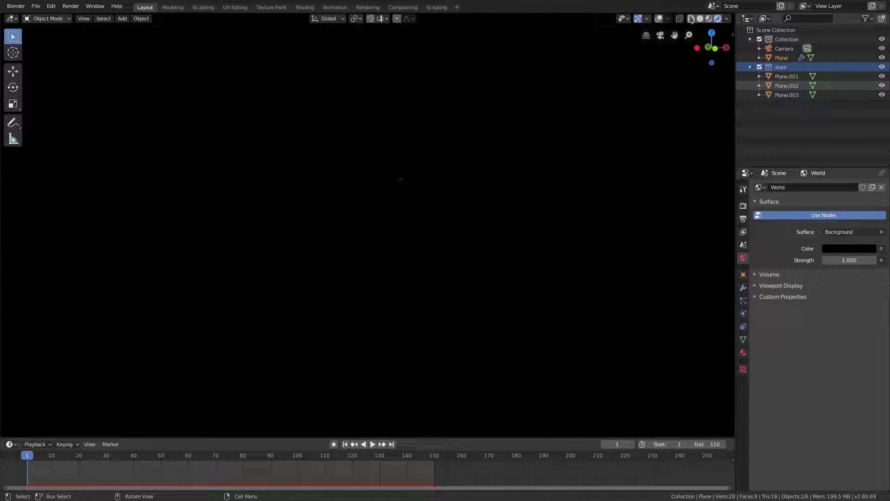
Step: Toggle the viewport overlays on and off, leaving them shown
left_click(659, 20)
left_click(660, 20)
left_click(660, 20)
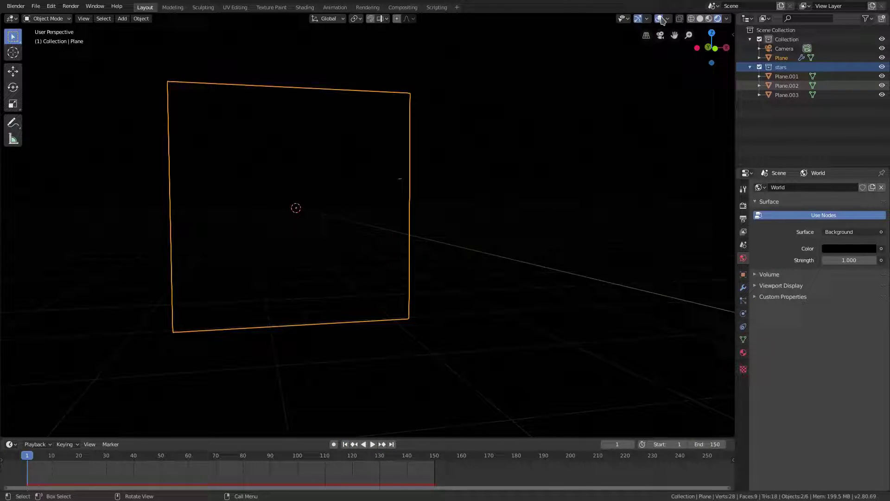
left_click(661, 20)
left_click(662, 20)
left_click(662, 20)
left_click(662, 20)
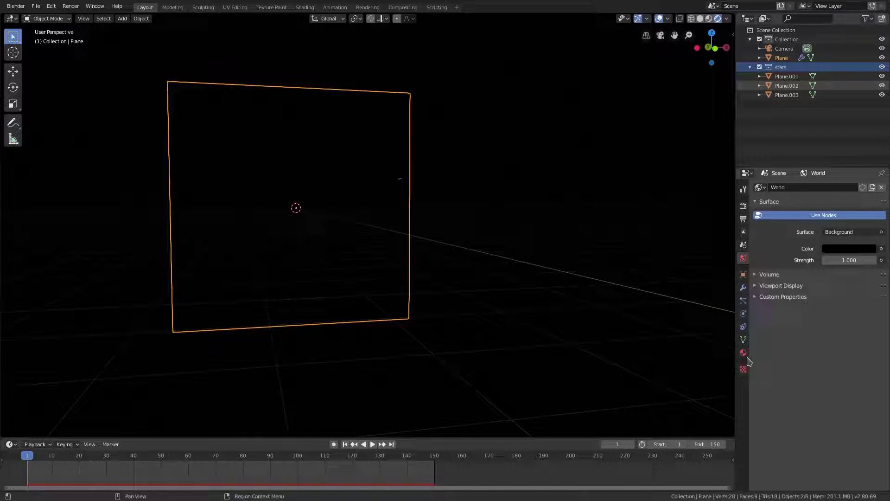
Step: Bring up the stars particle settings and watch playback through the camera view
left_click(744, 289)
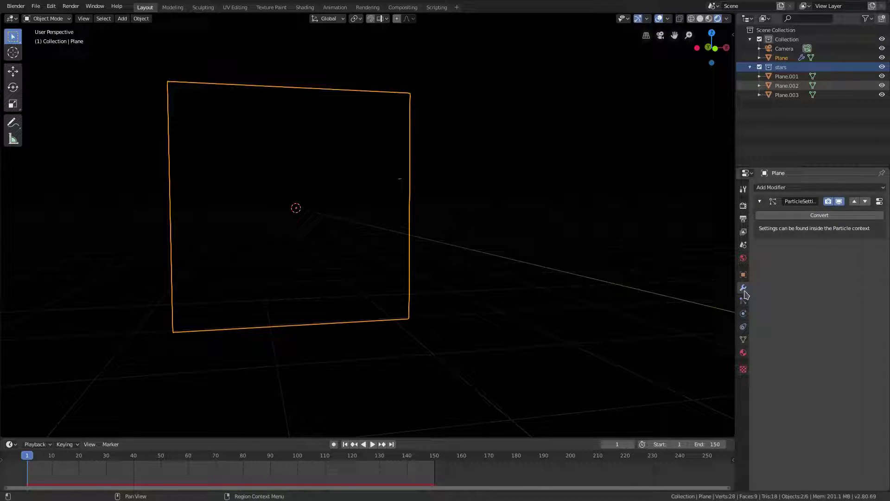
left_click(744, 300)
scroll(807, 285, "down", 5)
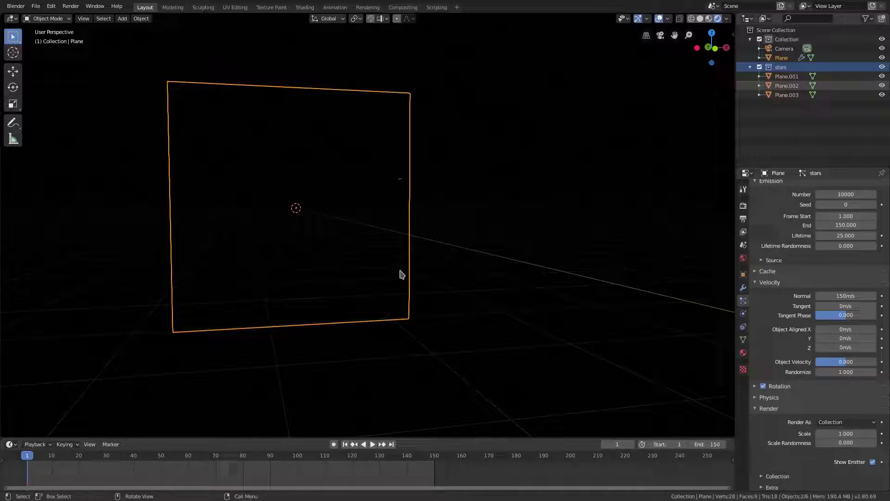
key("KP_0")
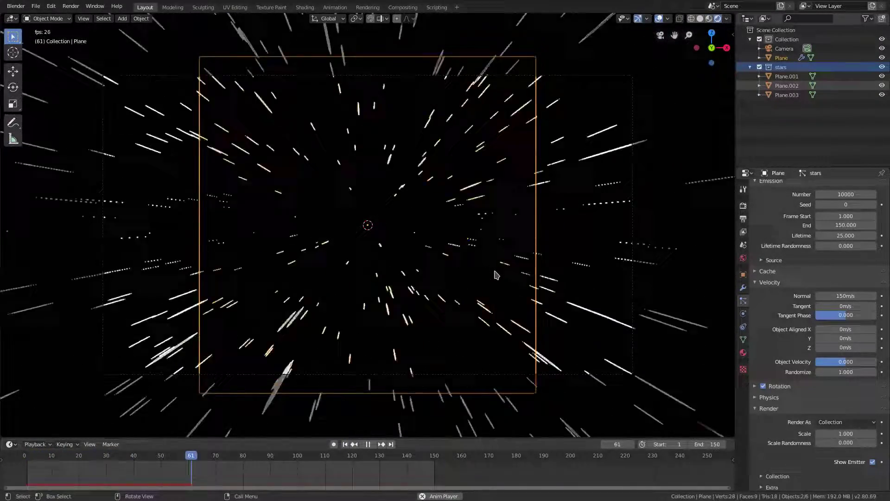
middle_click_drag(530, 277, 352, 336)
Step: Collapse the particle Render and Velocity panels and orbit back toward the plane's front
scroll(834, 324, "down", 2)
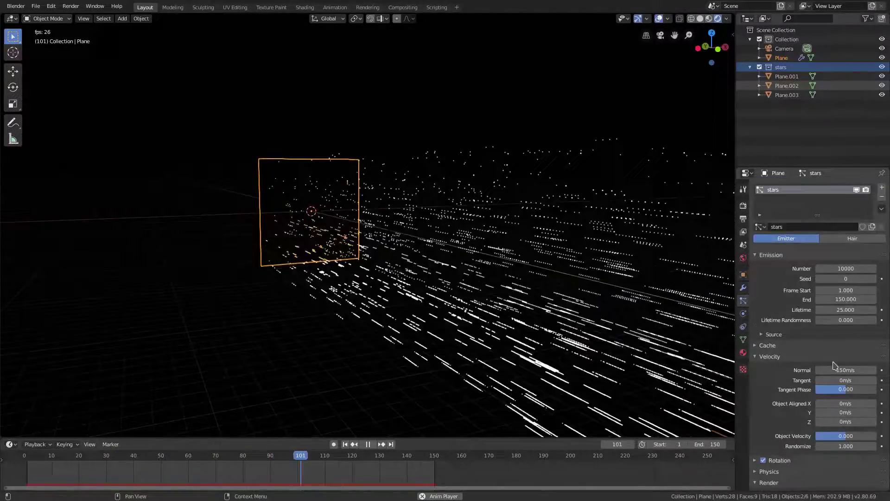
left_click(783, 392)
scroll(858, 324, "up", 6)
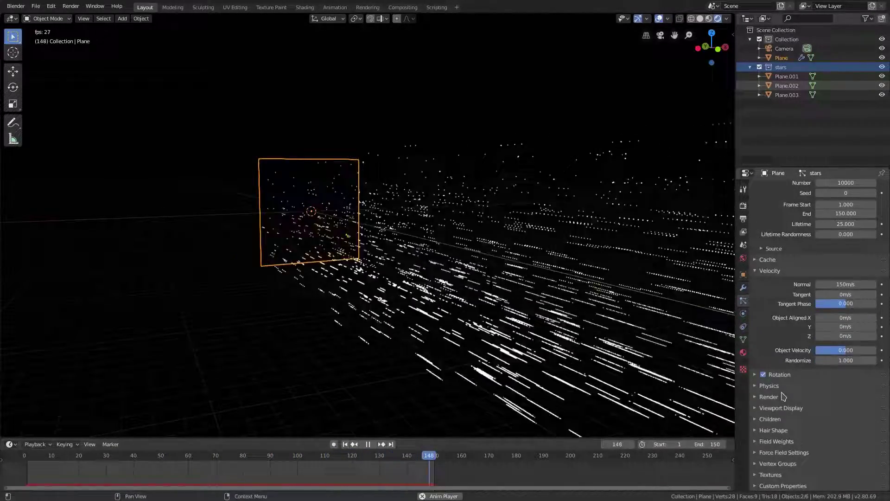
left_click(866, 353)
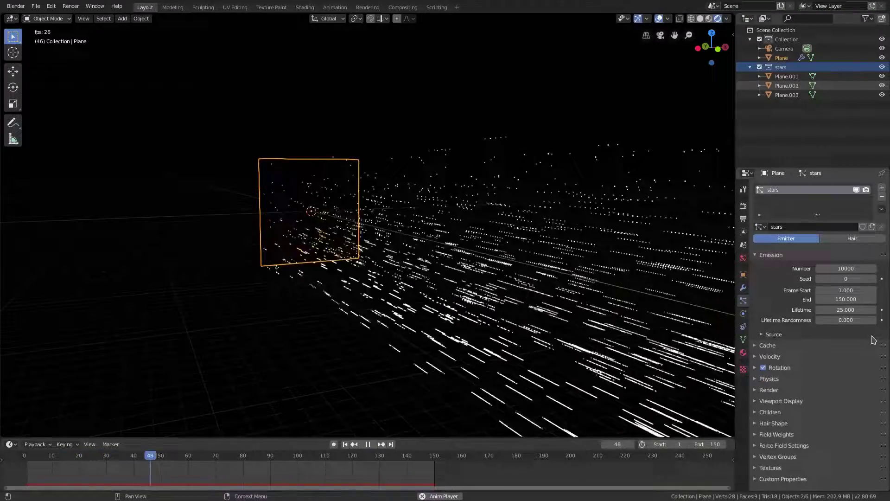
middle_click_drag(533, 320, 540, 346)
Step: Stop playback, return to the first frame, and scale up the emitter plane
key("KP_0")
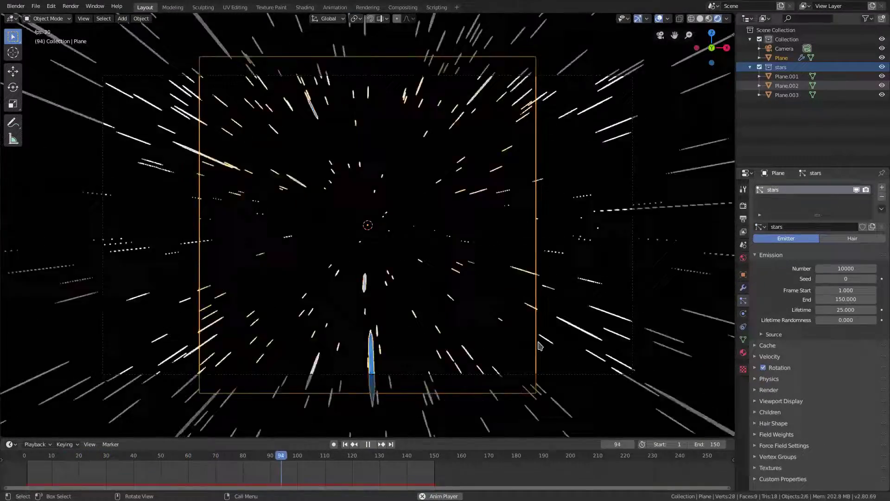
key("space")
left_click(346, 445)
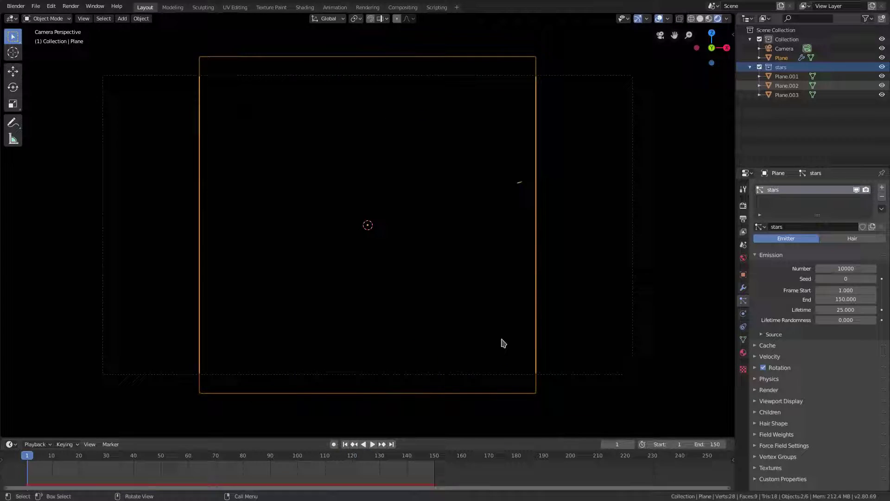
key("s")
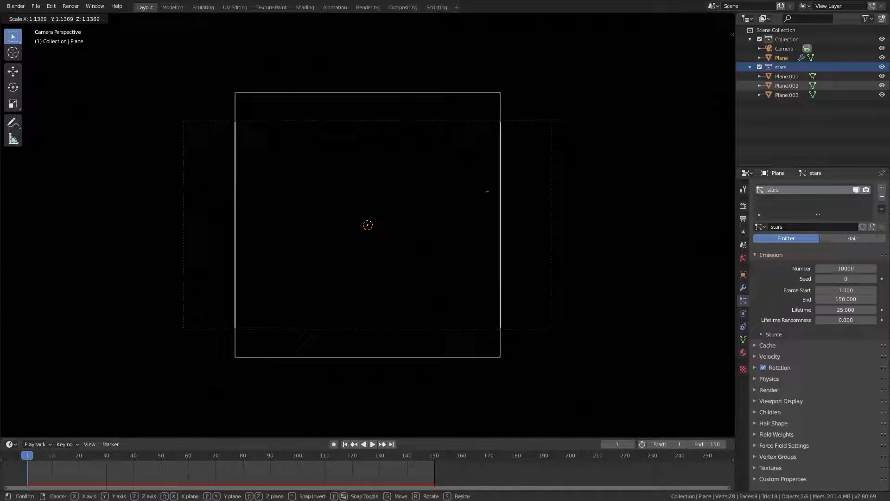
left_click(669, 301)
Step: Move the camera back along Y to about -68.305 m
middle_click_drag(407, 251, 453, 265)
left_click(460, 238)
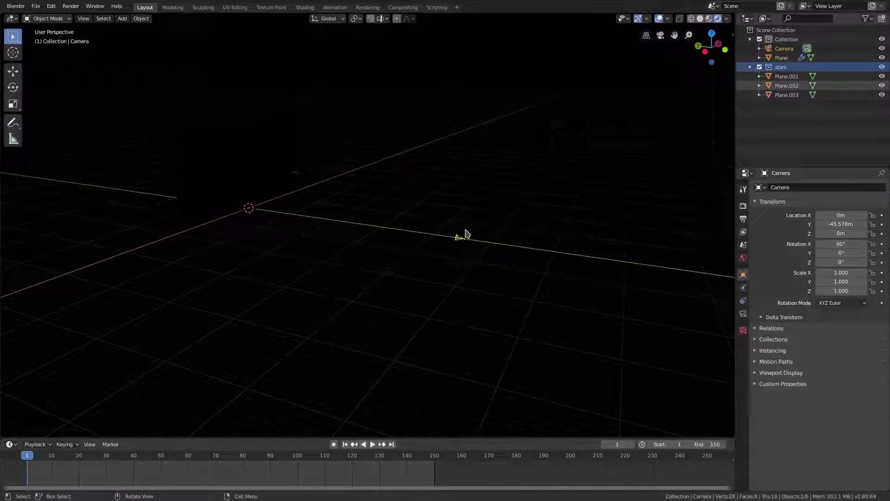
middle_click_drag(466, 233, 473, 246)
key("y")
left_click(607, 265)
Step: Rescale the emitter plane through the camera view, then select the small Plane.002 star mesh
key("KP_0")
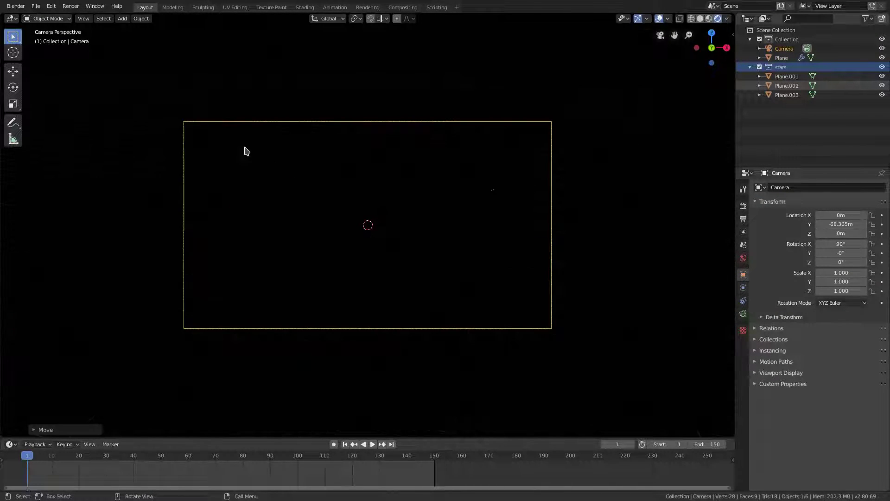
left_click(263, 150)
key("s")
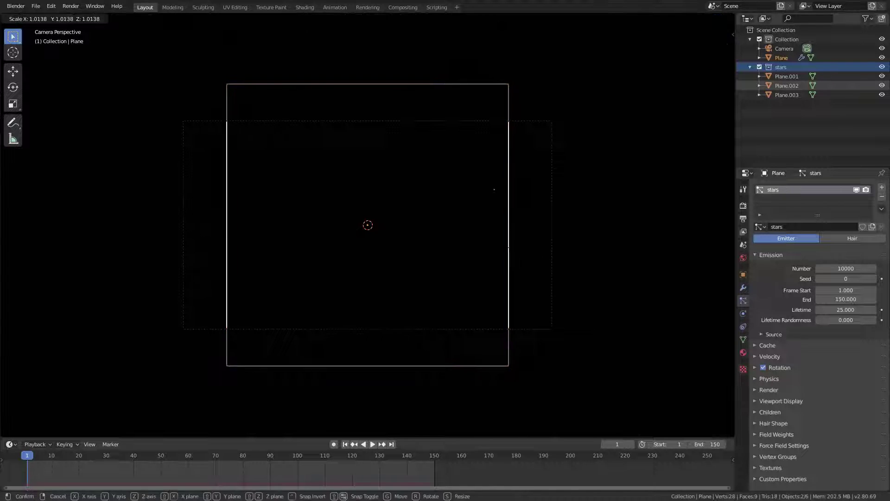
left_click(566, 240)
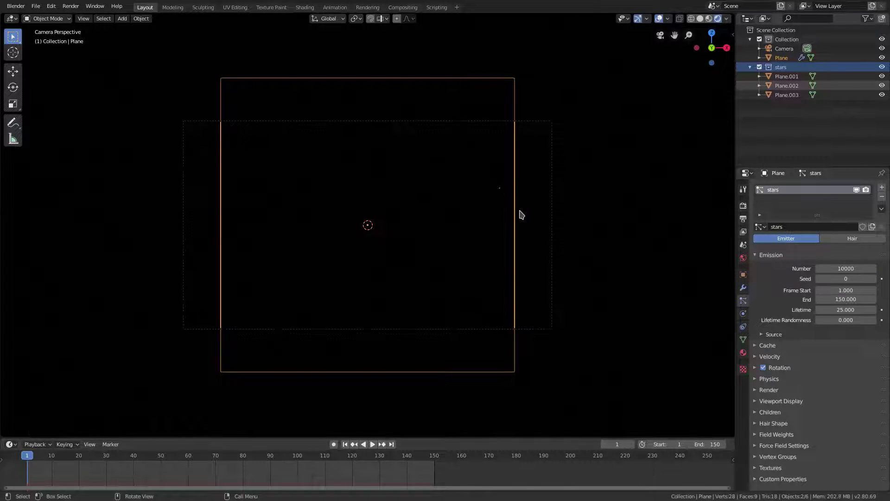
middle_click_drag(521, 214, 311, 244)
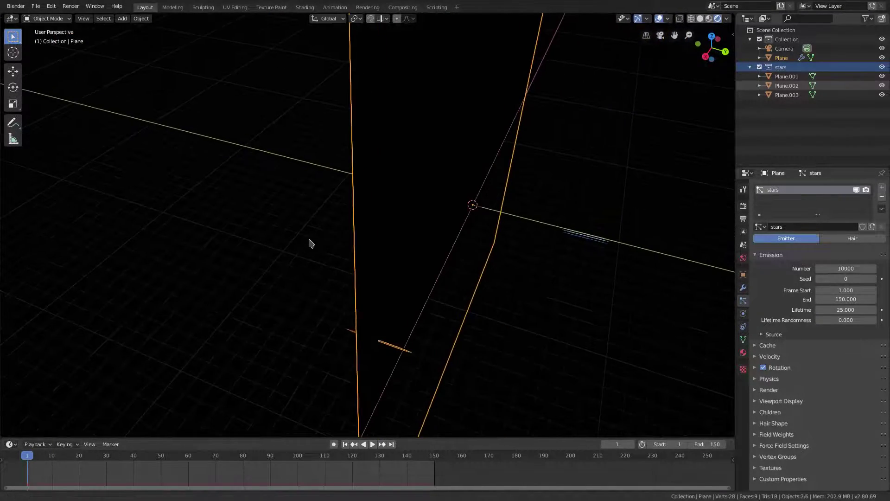
left_click(586, 234)
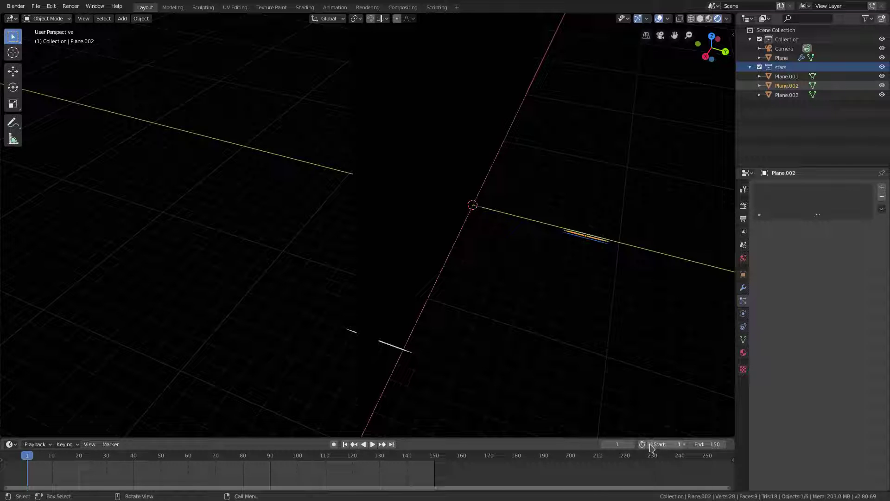